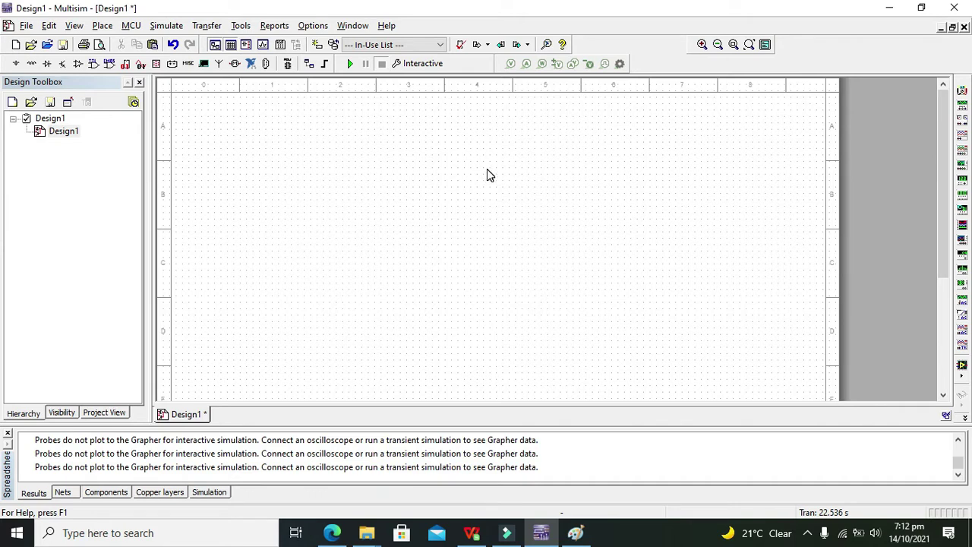
{"action": "left_click_drag", "start_coordinate": [485, 160], "coordinate": [489, 225]}
{"action": "left_click_drag", "start_coordinate": [488, 230], "coordinate": [490, 263]}
{"action": "left_click_drag", "start_coordinate": [478, 147], "coordinate": [484, 186]}
Place a DC_POWER source on the upper-left part of the sheet and a GROUND symbol directly below it.
{"action": "left_click", "coordinate": [17, 67]}
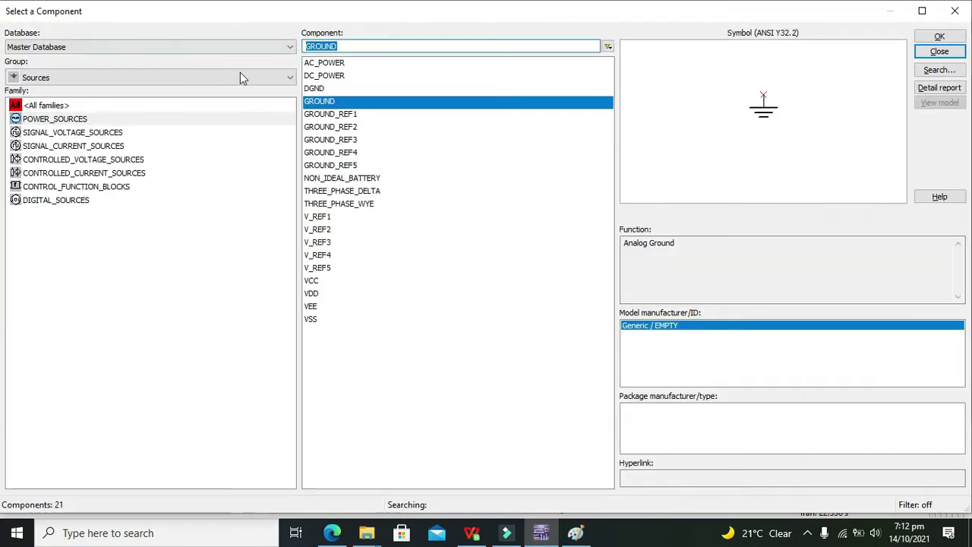
{"action": "left_click", "coordinate": [324, 76]}
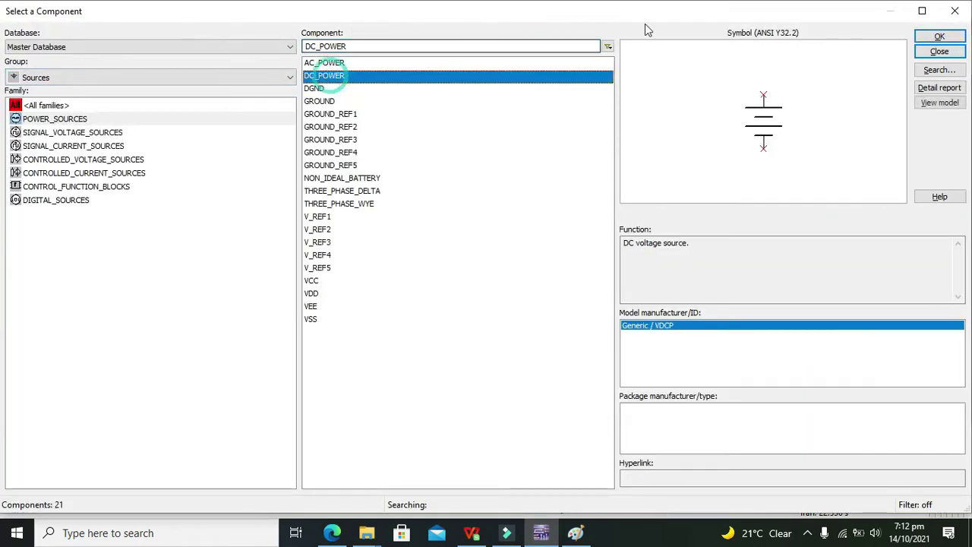
{"action": "left_click", "coordinate": [935, 38]}
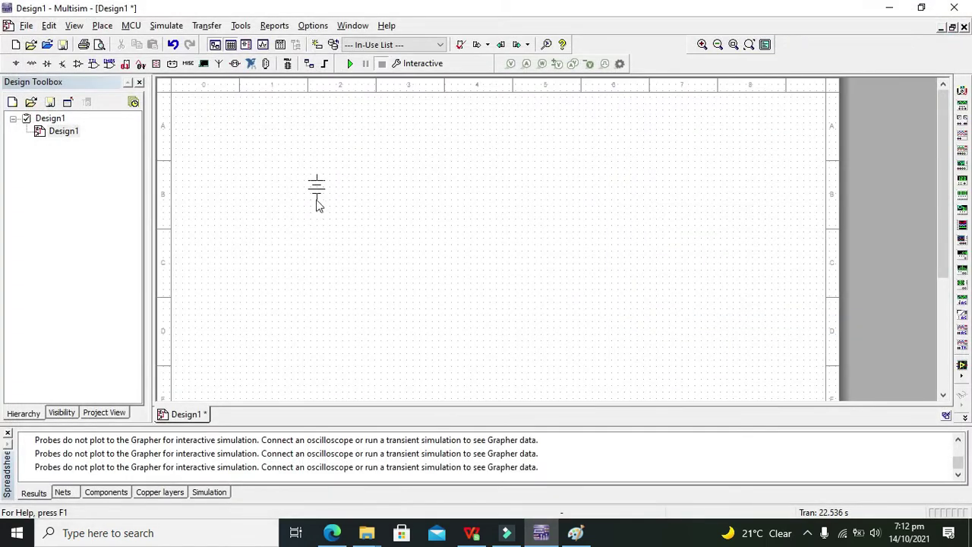
{"action": "left_click", "coordinate": [317, 200]}
{"action": "left_click", "coordinate": [328, 101]}
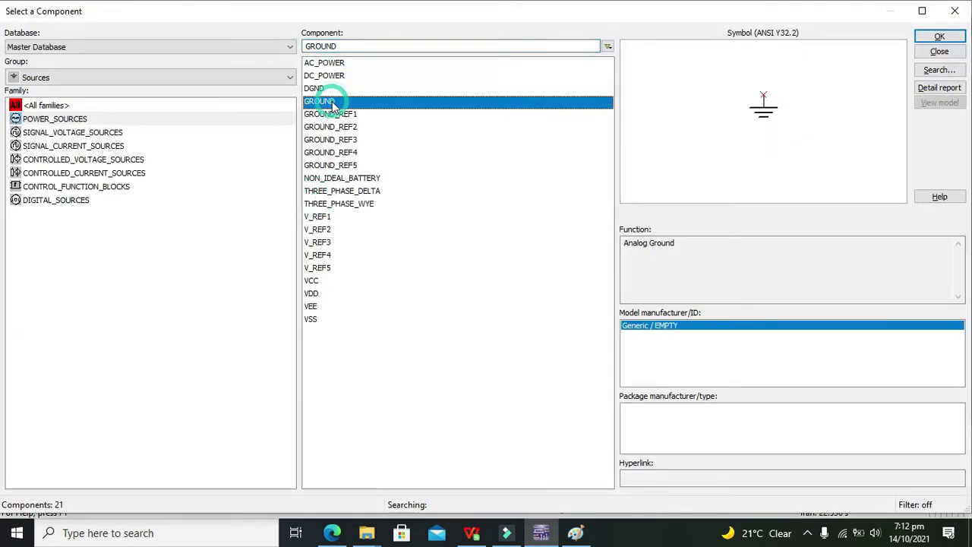
{"action": "left_click", "coordinate": [939, 36]}
{"action": "left_click", "coordinate": [316, 232]}
{"action": "key", "text": "Escape"}
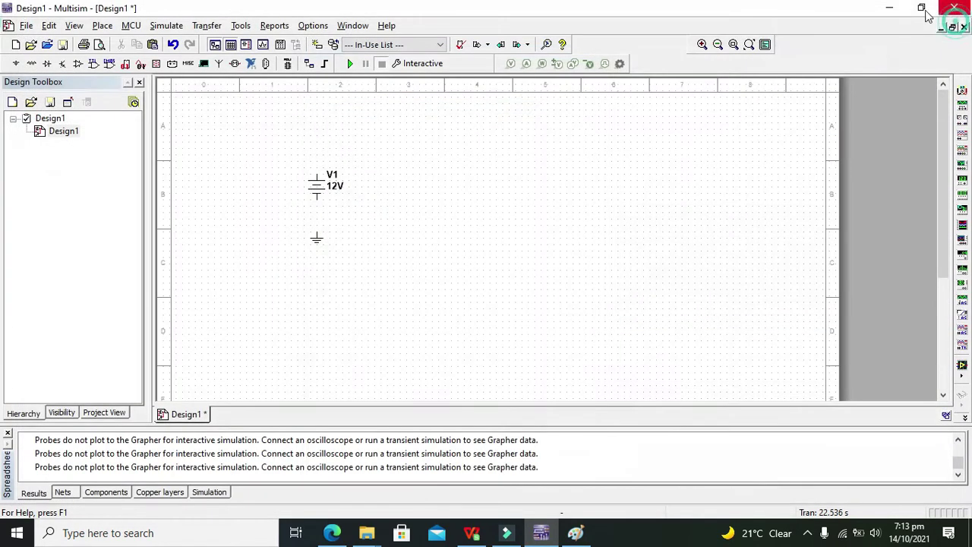
Set the DC source's voltage to 5 V.
{"action": "double_click", "coordinate": [317, 189]}
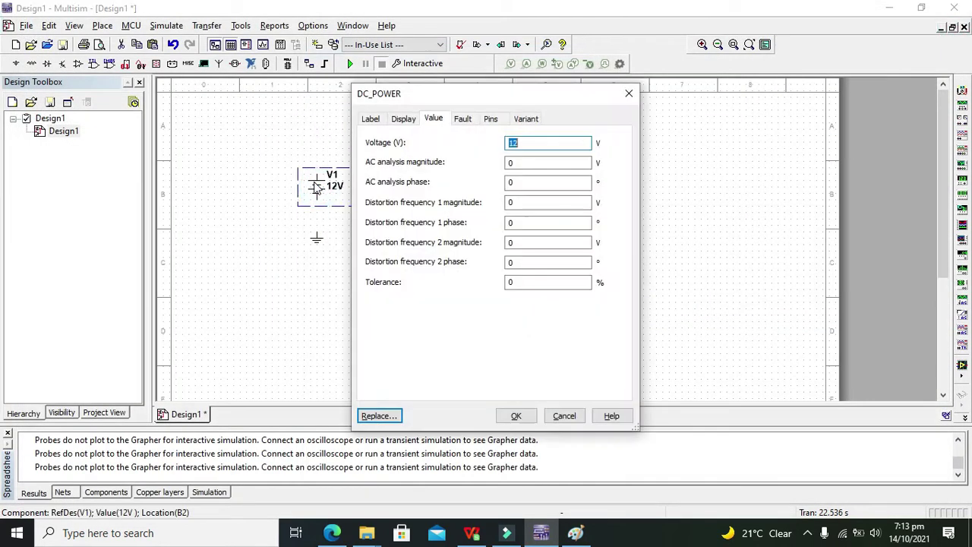
{"action": "type", "text": "5"}
{"action": "key", "text": "Return"}
Wire the DC source's negative terminal to the ground symbol, lengthen the connection, and shift the source and ground slightly down the sheet.
{"action": "left_click", "coordinate": [318, 199]}
{"action": "left_click", "coordinate": [317, 234]}
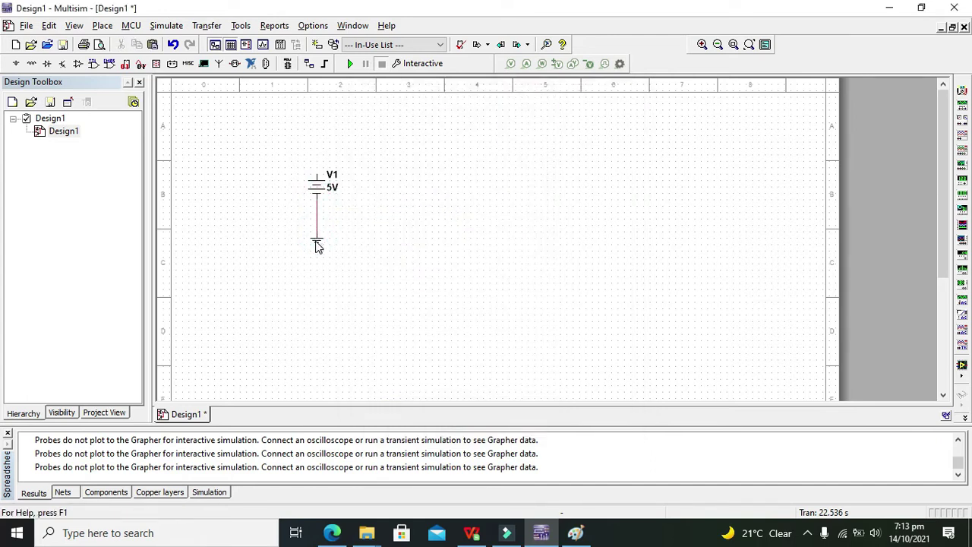
{"action": "left_click_drag", "start_coordinate": [318, 245], "coordinate": [318, 253]}
{"action": "left_click", "coordinate": [347, 244]}
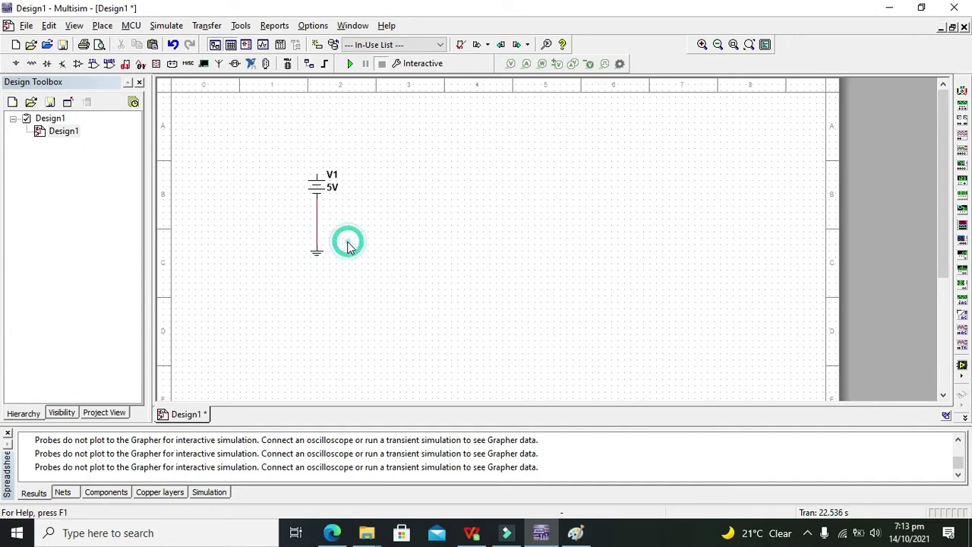
{"action": "left_click_drag", "start_coordinate": [280, 147], "coordinate": [362, 274]}
{"action": "left_click_drag", "start_coordinate": [317, 187], "coordinate": [310, 212]}
{"action": "left_click", "coordinate": [403, 232]}
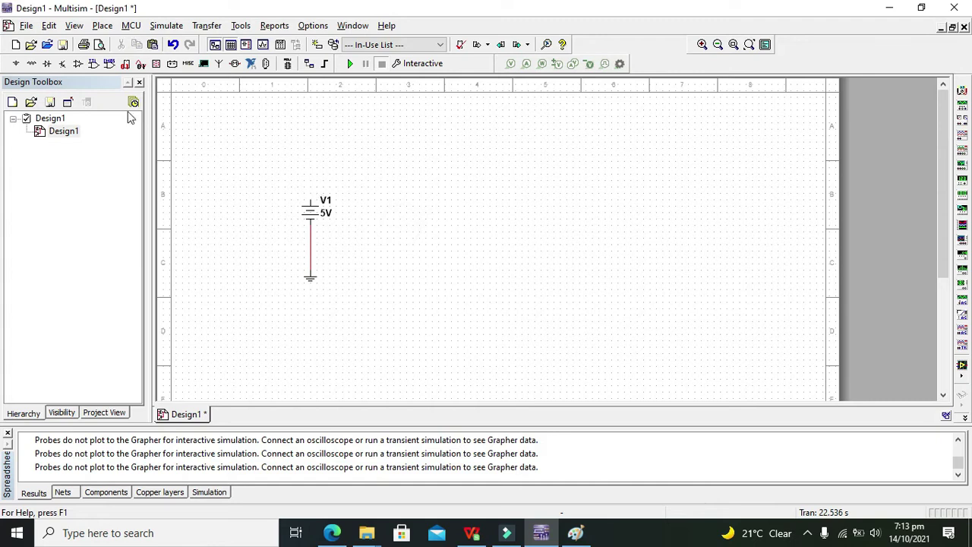
Place section A of a 74LS32N two-input OR gate from the TTL group on the sheet beyond the DC source.
{"action": "left_click", "coordinate": [93, 64]}
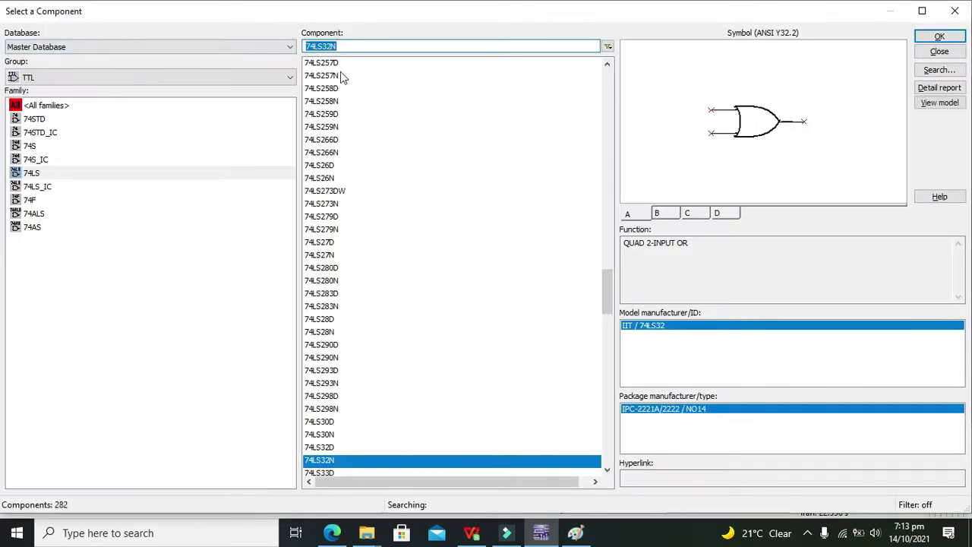
{"action": "left_click", "coordinate": [337, 45]}
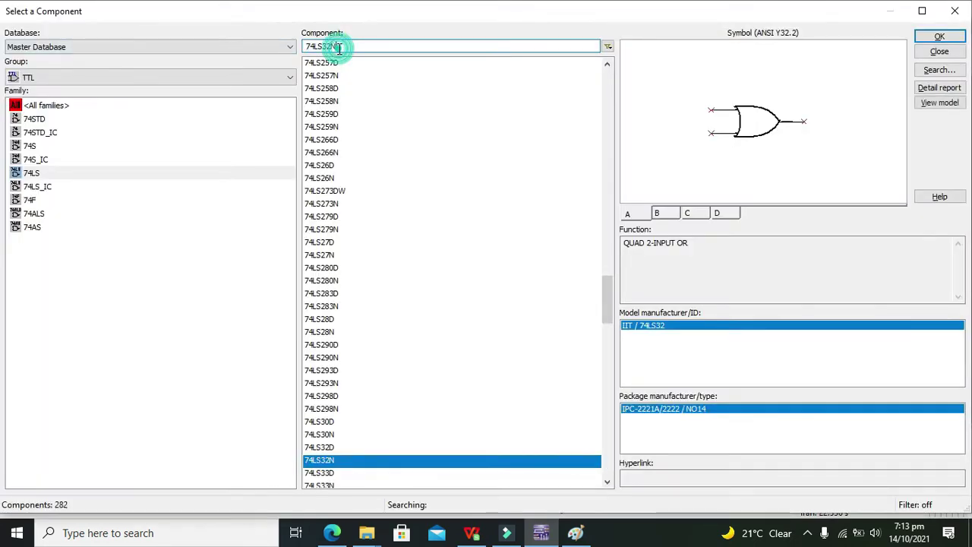
{"action": "left_click", "coordinate": [194, 80]}
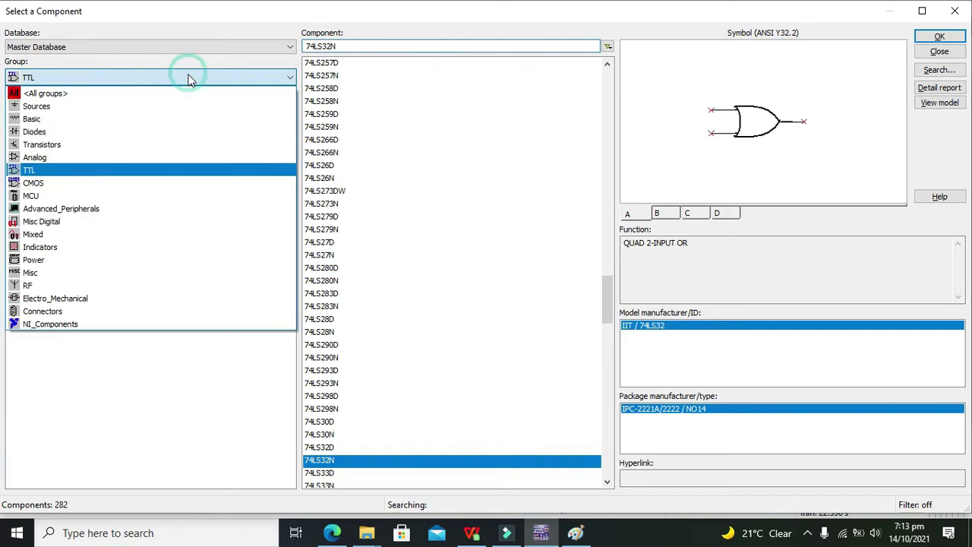
{"action": "left_click", "coordinate": [171, 170]}
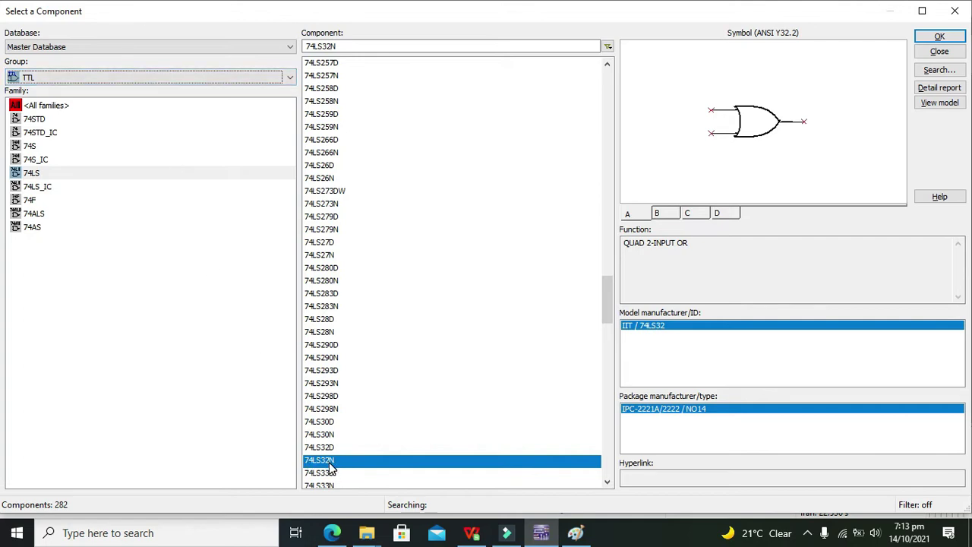
{"action": "left_click", "coordinate": [940, 37]}
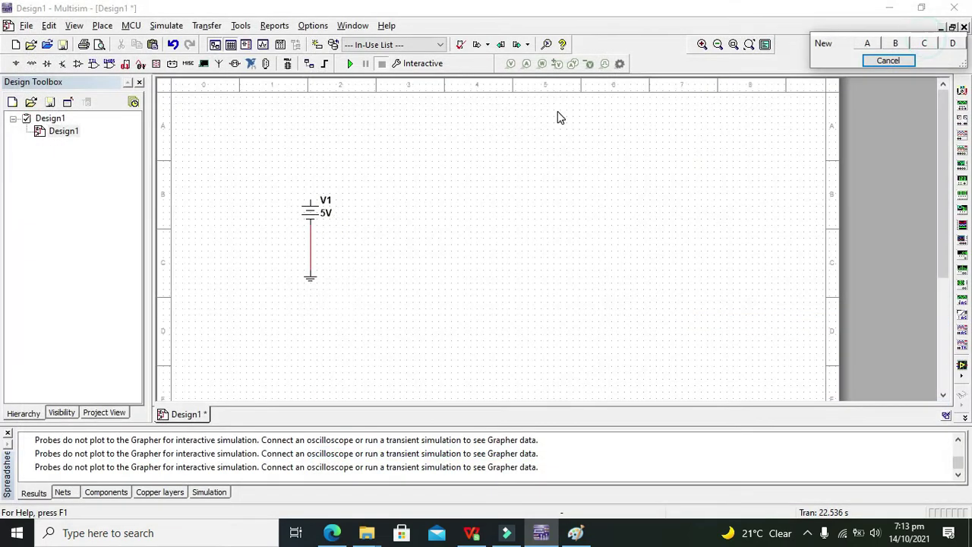
{"action": "left_click", "coordinate": [864, 45]}
{"action": "left_click", "coordinate": [465, 182]}
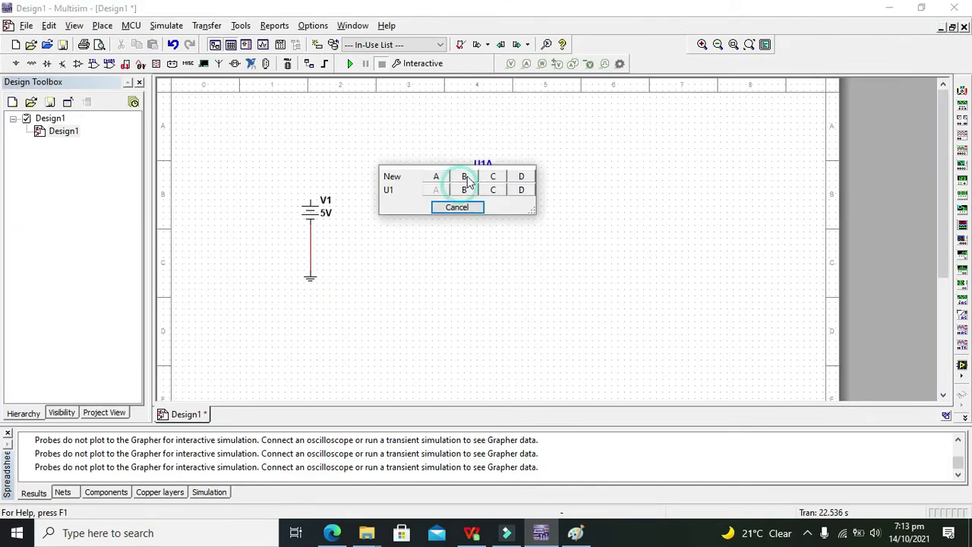
Place section A of a new 74LS32N package below the first OR gate and widen the gap between the two gates.
{"action": "left_click", "coordinate": [428, 178]}
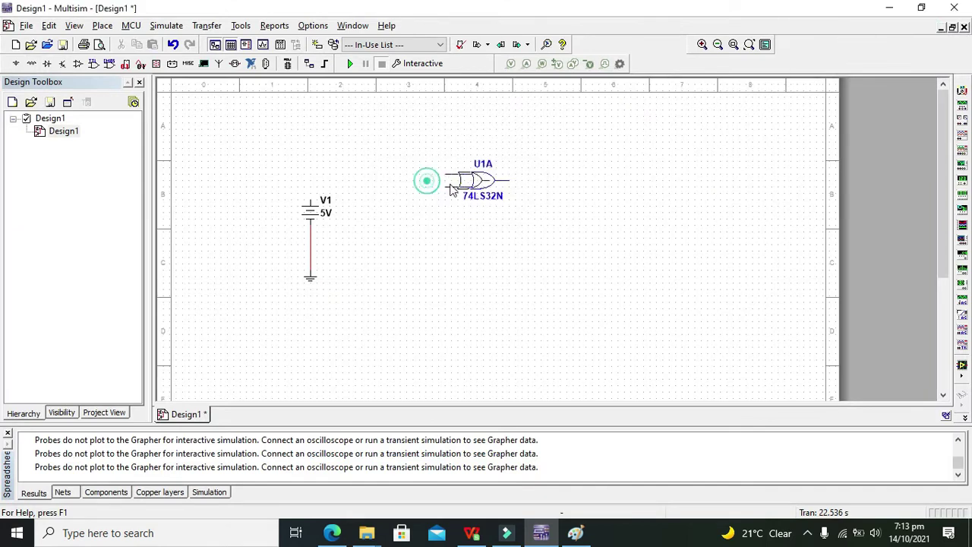
{"action": "left_click", "coordinate": [456, 258]}
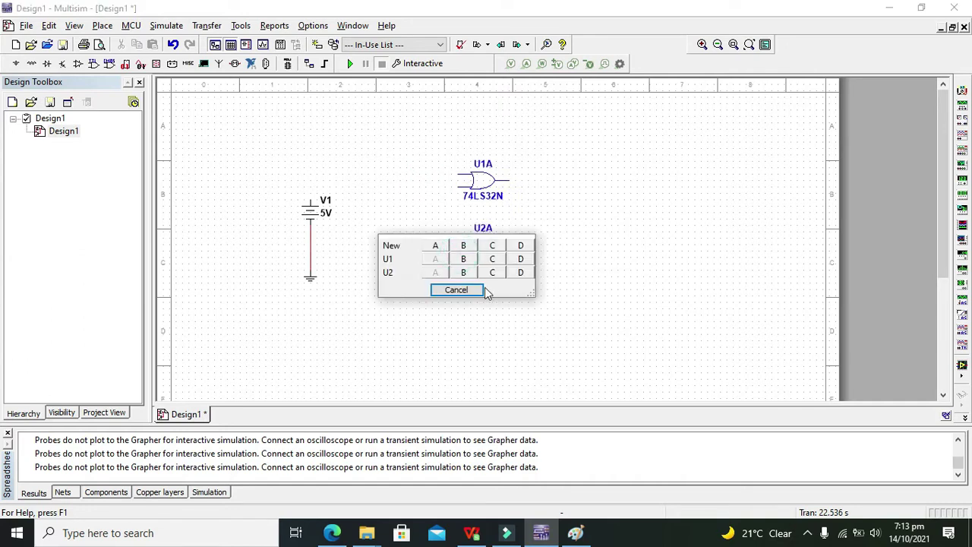
{"action": "left_click", "coordinate": [456, 289]}
{"action": "left_click", "coordinate": [959, 8]}
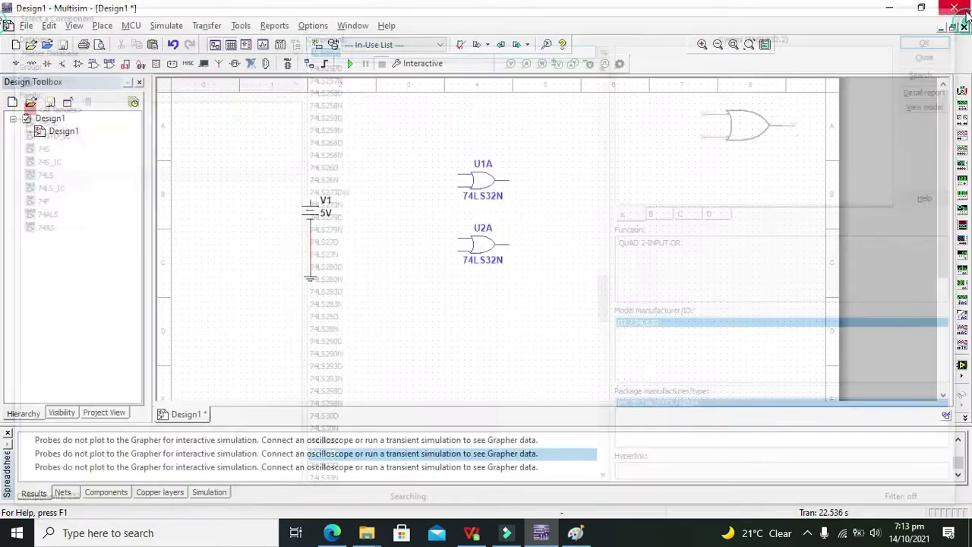
{"action": "left_click_drag", "start_coordinate": [480, 244], "coordinate": [480, 257]}
{"action": "left_click", "coordinate": [569, 253]}
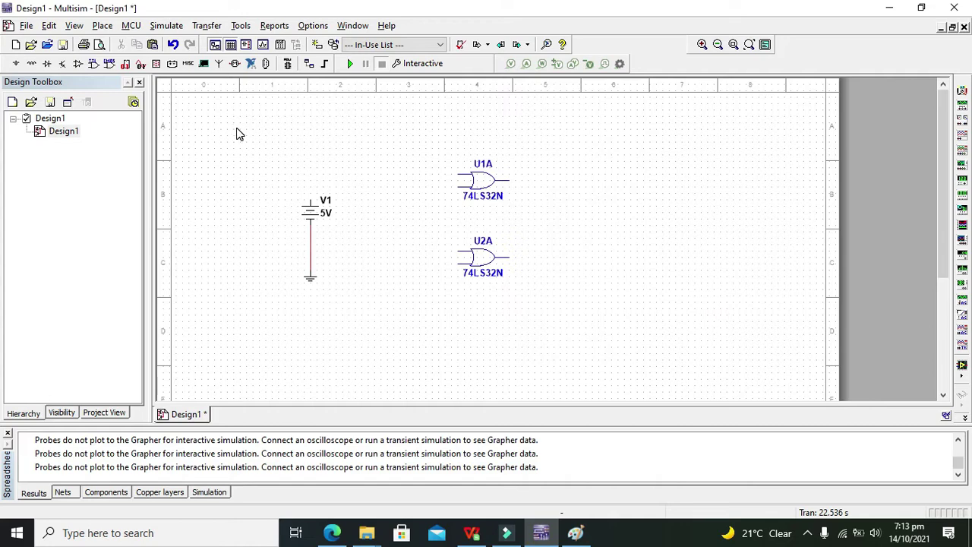
Place a PROBE_DIG_ORANGE indicator on the output of each of the two OR gates.
{"action": "left_click", "coordinate": [155, 63]}
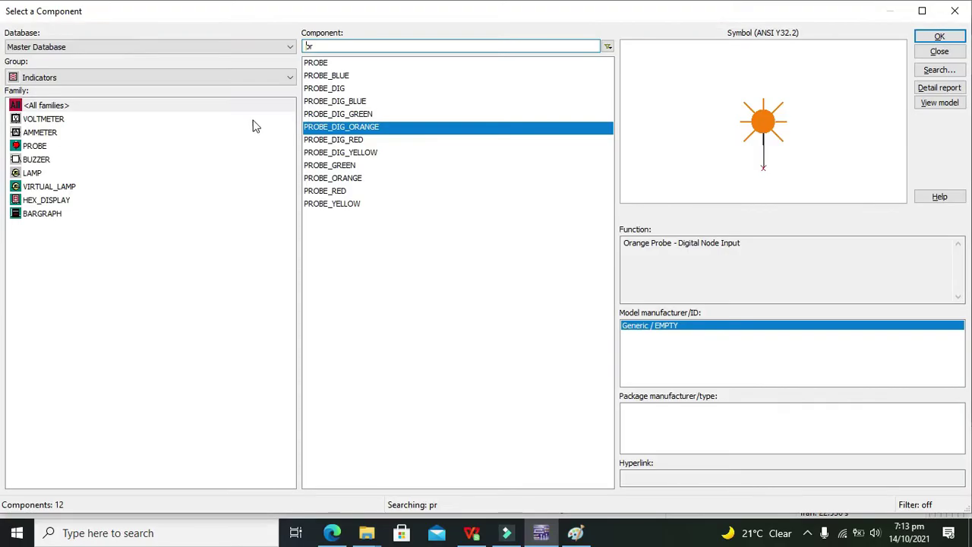
{"action": "left_click", "coordinate": [940, 36]}
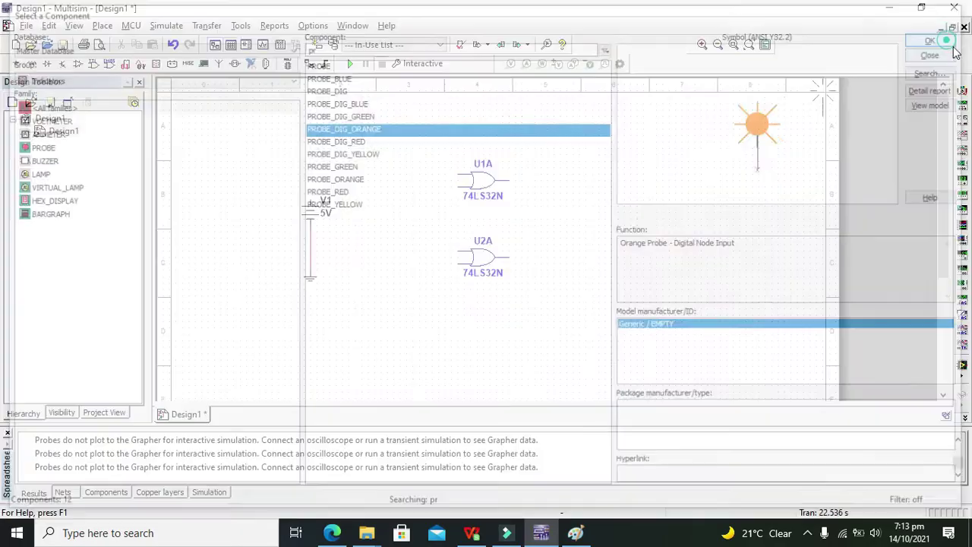
{"action": "left_click", "coordinate": [508, 182]}
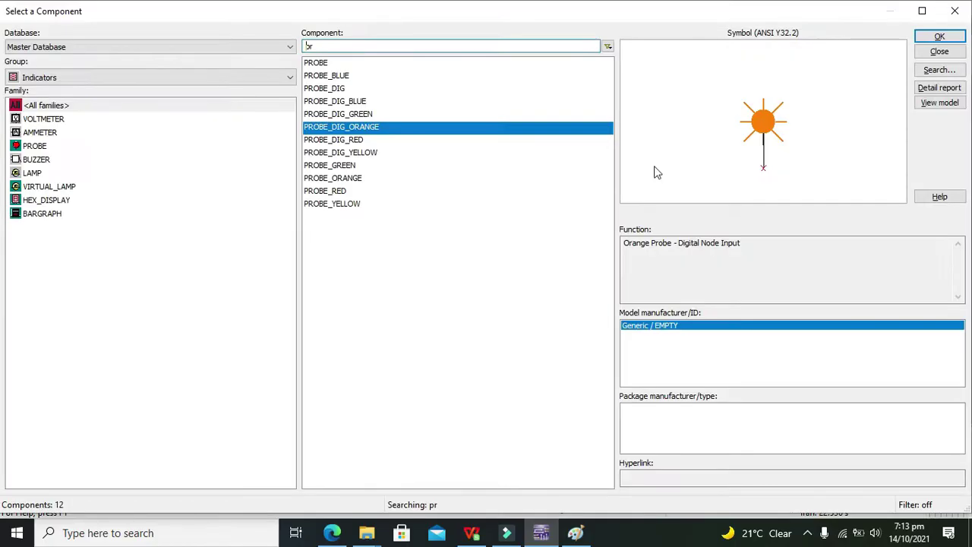
{"action": "left_click", "coordinate": [942, 37]}
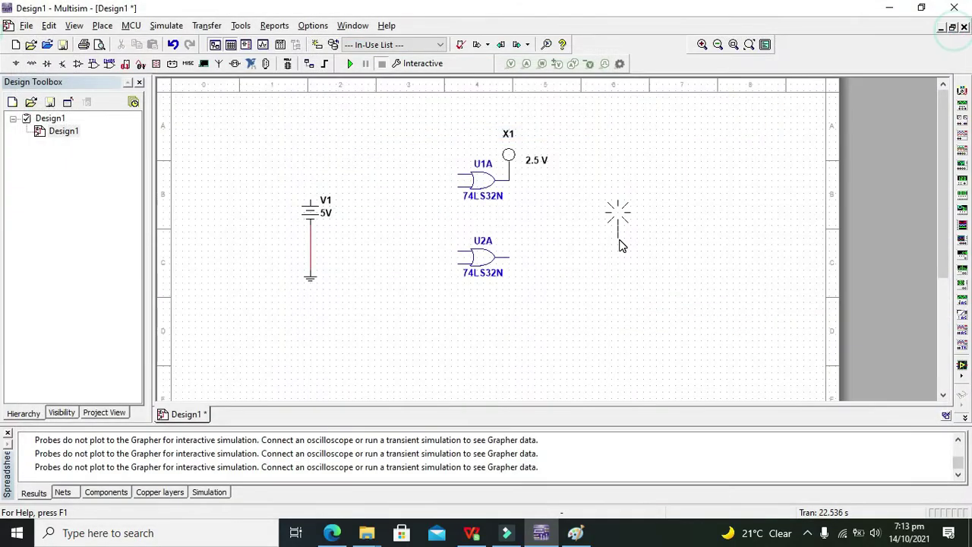
{"action": "left_click", "coordinate": [507, 259]}
{"action": "key", "text": "Escape"}
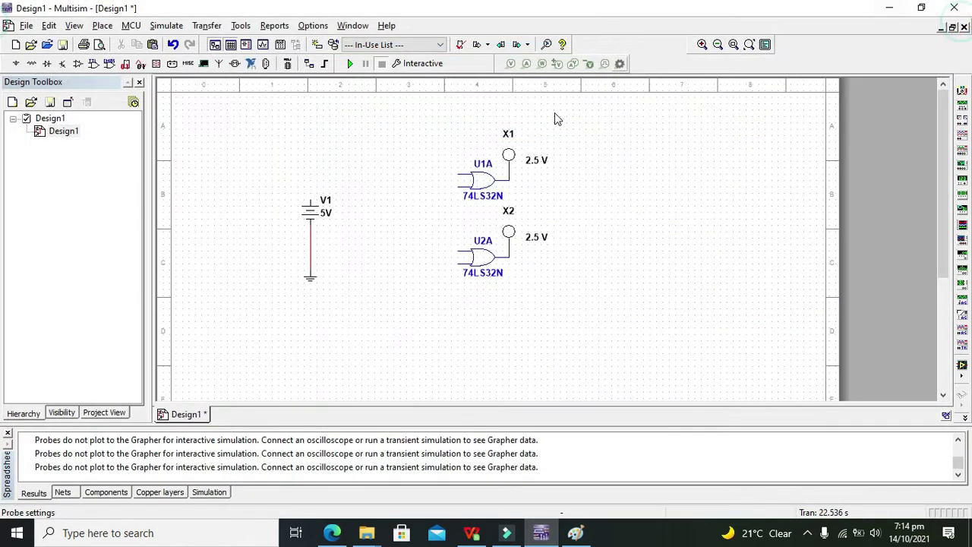
Move both probes farther right of their gates, keeping them wired to the outputs.
{"action": "left_click_drag", "start_coordinate": [511, 156], "coordinate": [580, 161]}
{"action": "left_click", "coordinate": [547, 269]}
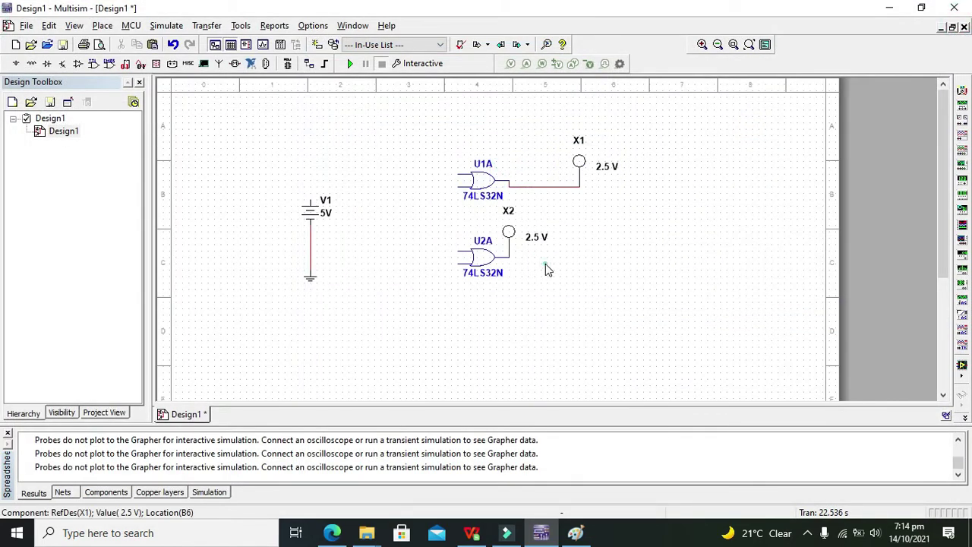
{"action": "left_click_drag", "start_coordinate": [509, 230], "coordinate": [580, 243]}
{"action": "left_click", "coordinate": [635, 197]}
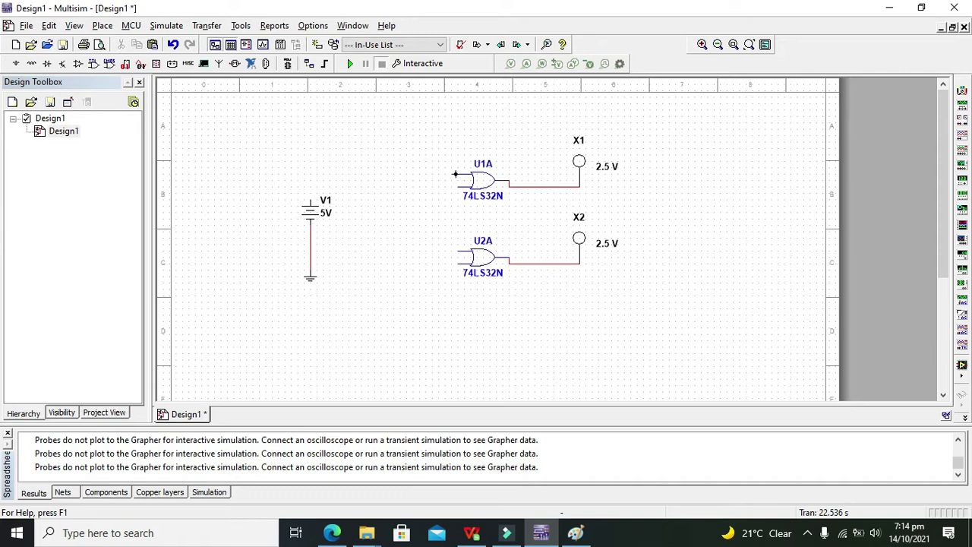
Move the DC source together with its ground to the left edge of the sheet.
{"action": "left_click_drag", "start_coordinate": [279, 185], "coordinate": [357, 311]}
{"action": "left_click_drag", "start_coordinate": [307, 207], "coordinate": [209, 225]}
{"action": "left_click", "coordinate": [341, 238]}
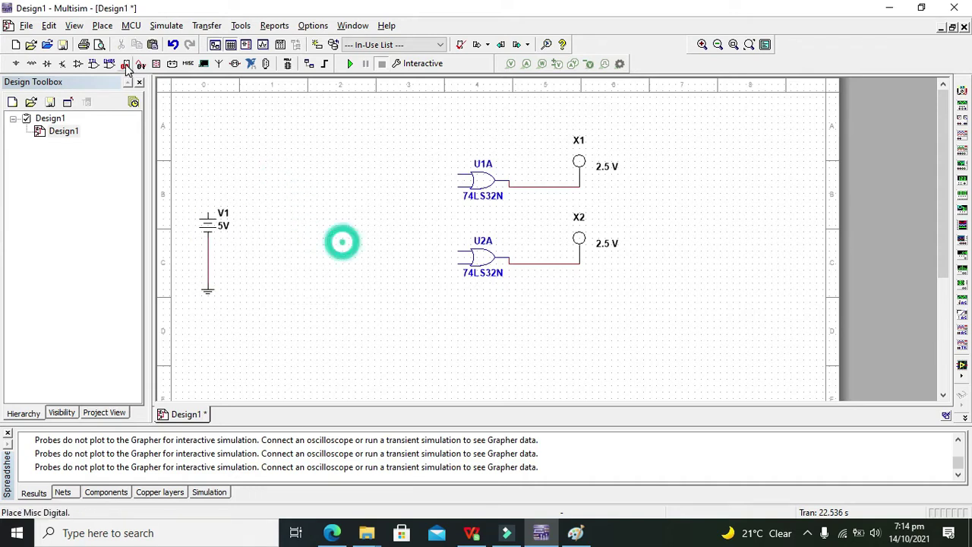
Place a DIPSW1 switch from the Basic group's SWITCH family above the space between the DC source and the OR gates.
{"action": "left_click", "coordinate": [33, 64]}
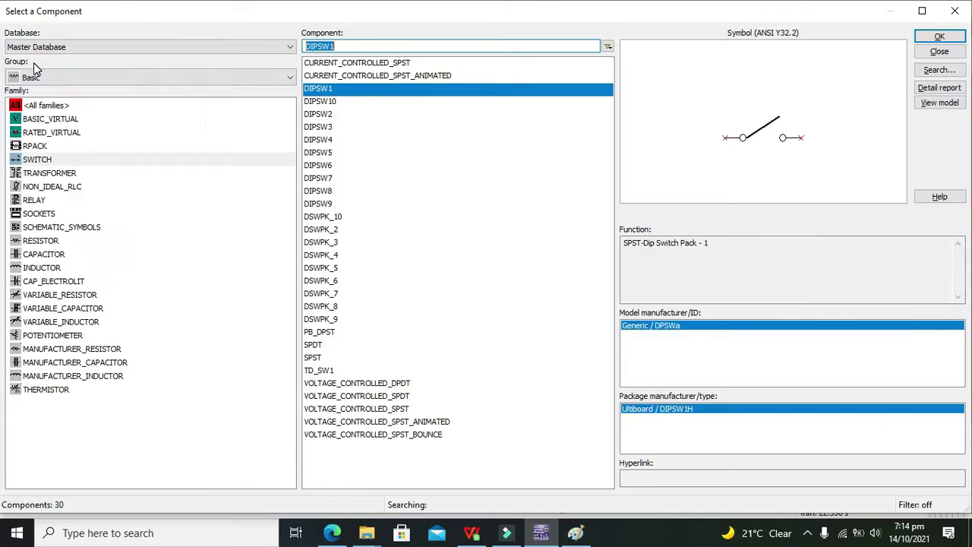
{"action": "left_click", "coordinate": [61, 159]}
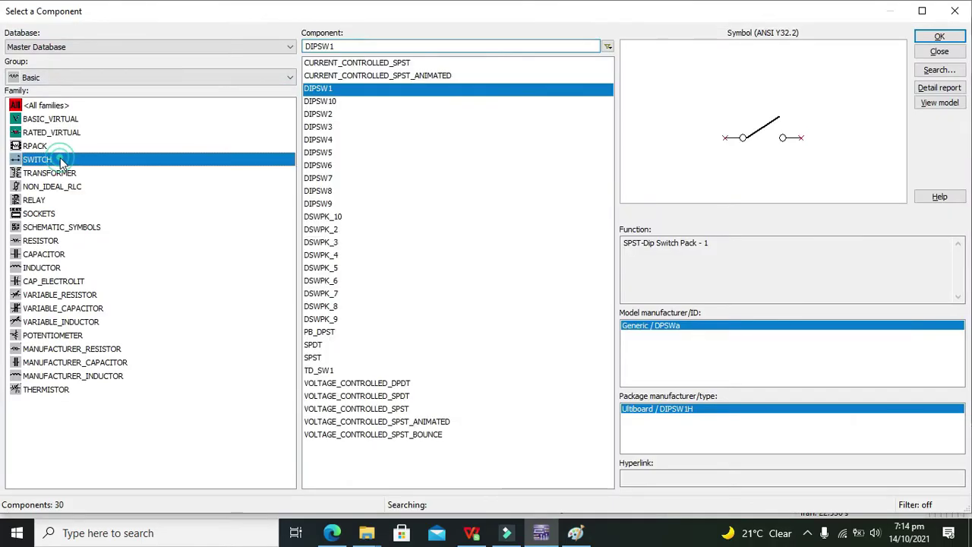
{"action": "left_click", "coordinate": [313, 88]}
{"action": "left_click", "coordinate": [936, 36]}
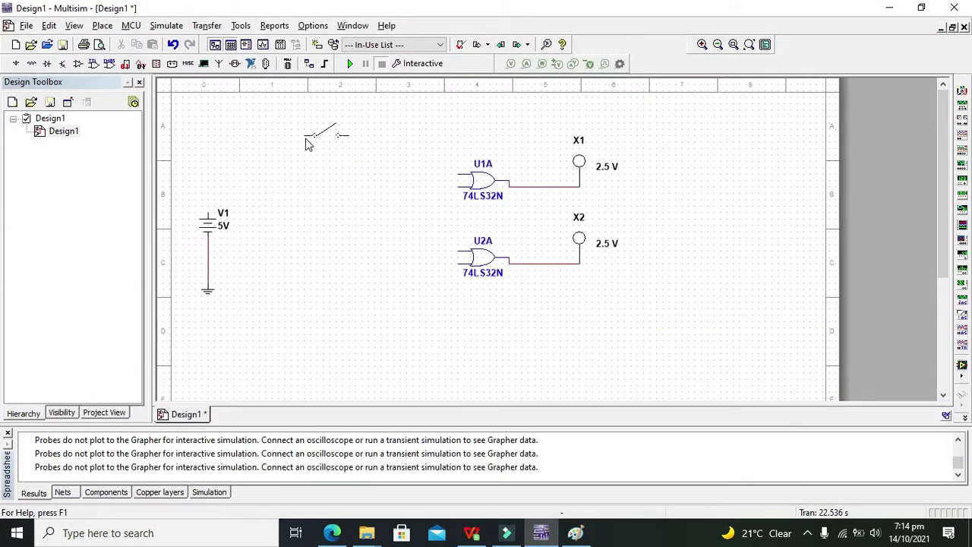
{"action": "left_click", "coordinate": [305, 139]}
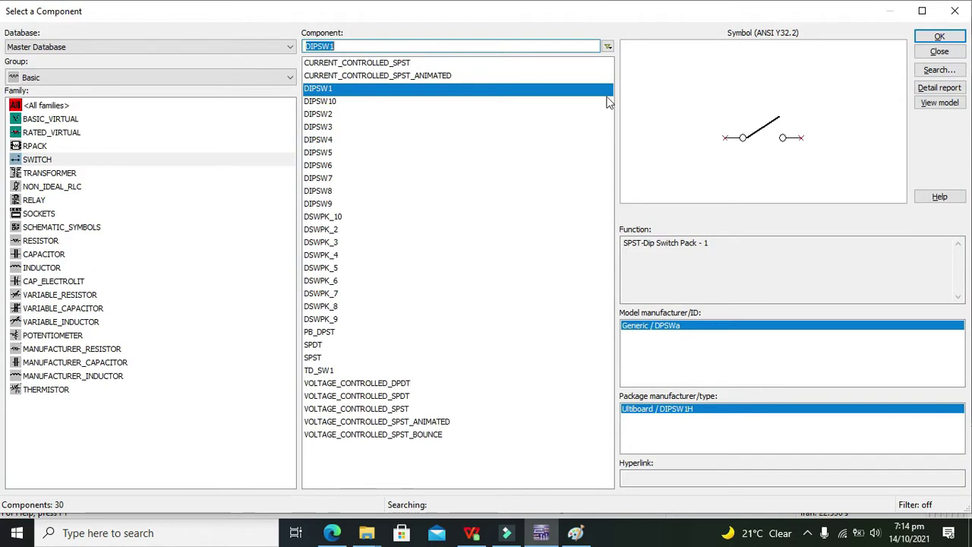
{"action": "left_click", "coordinate": [937, 38]}
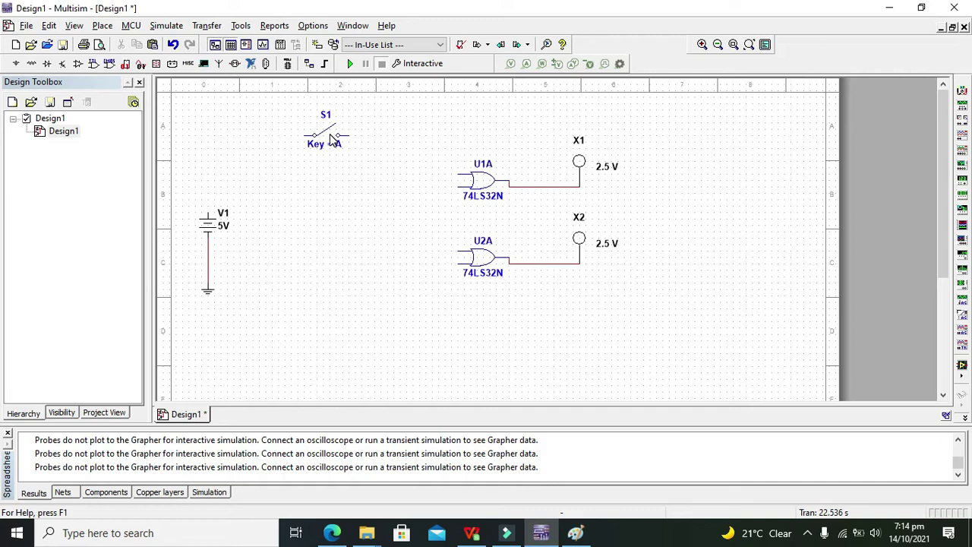
Close switch S1 and move it down to row D, between the DC source and the OR gates.
{"action": "left_click", "coordinate": [327, 133]}
{"action": "right_click", "coordinate": [317, 129]}
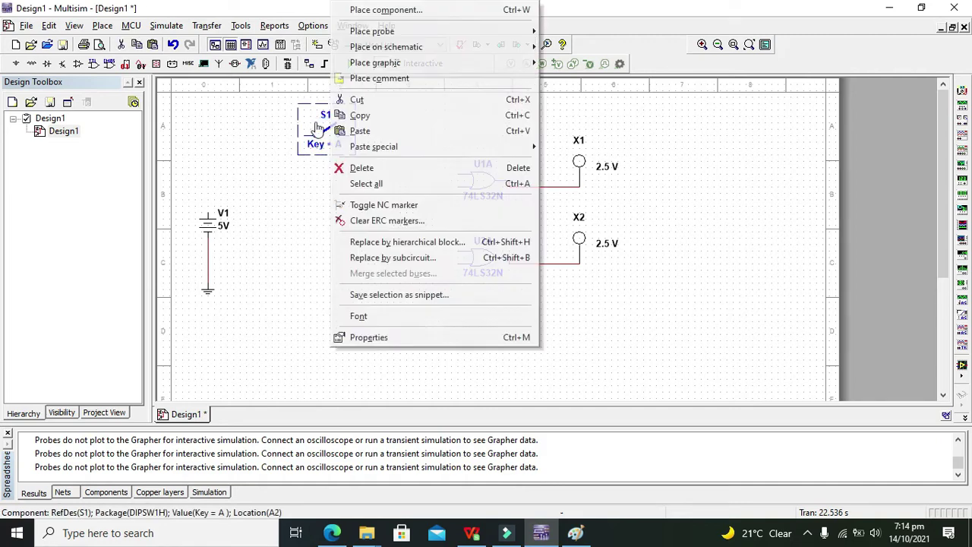
{"action": "left_click", "coordinate": [304, 126]}
{"action": "left_click_drag", "start_coordinate": [304, 125], "coordinate": [301, 325]}
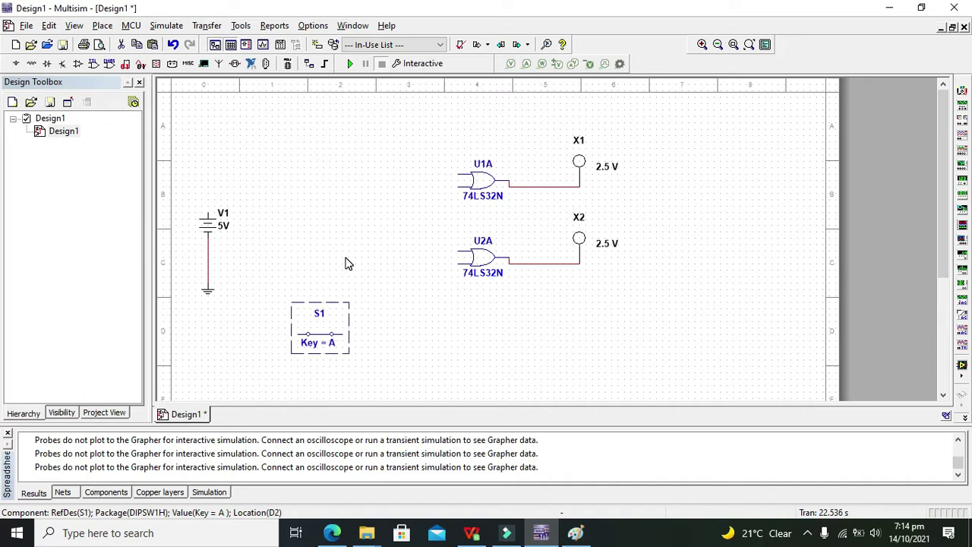
Paste a copy of the switch above S1, level with the lower OR gate.
{"action": "key", "text": "ctrl+v"}
{"action": "left_click", "coordinate": [301, 251]}
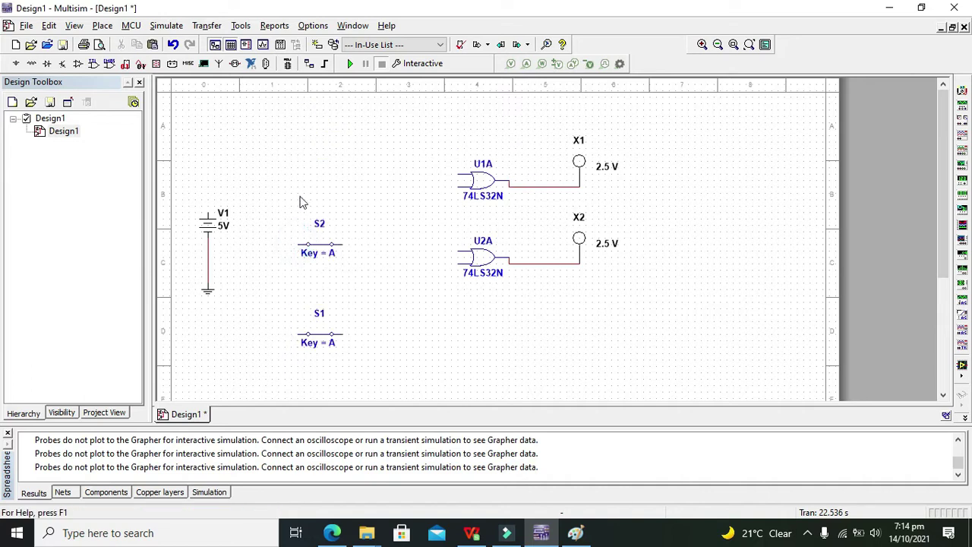
Paste two more copies of the switch above S2, one level with the upper OR gate and one in row A.
{"action": "key", "text": "ctrl+v"}
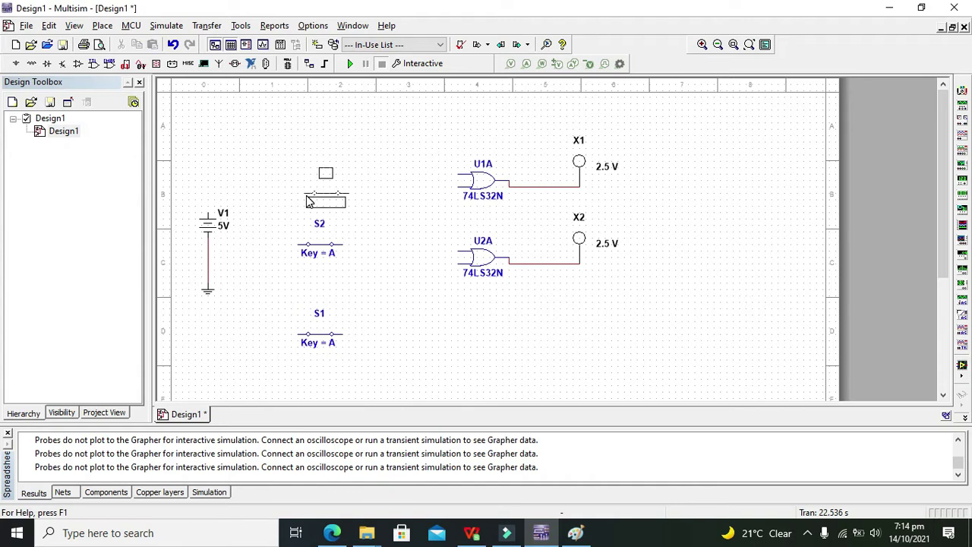
{"action": "left_click", "coordinate": [297, 182]}
{"action": "key", "text": "ctrl+v"}
{"action": "left_click", "coordinate": [297, 125]}
Open switch S2 and move it down slightly, level with the lower input of OR gate U2A.
{"action": "left_click", "coordinate": [326, 255]}
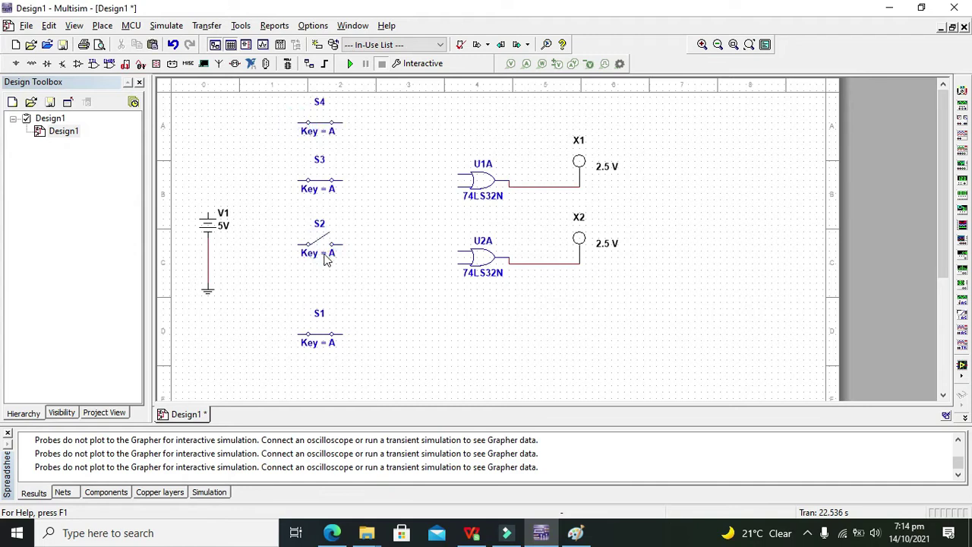
{"action": "left_click", "coordinate": [305, 245]}
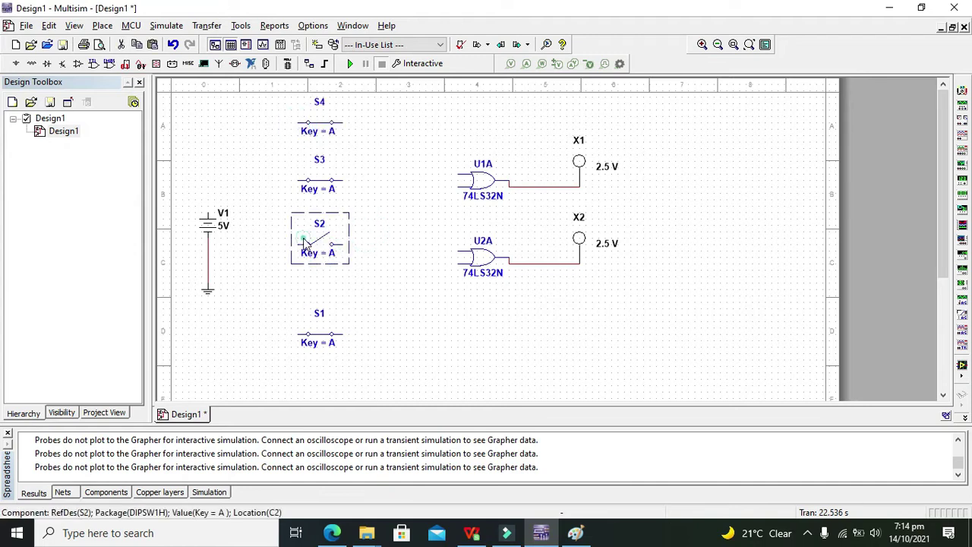
{"action": "left_click_drag", "start_coordinate": [303, 235], "coordinate": [298, 254]}
{"action": "left_click", "coordinate": [384, 296]}
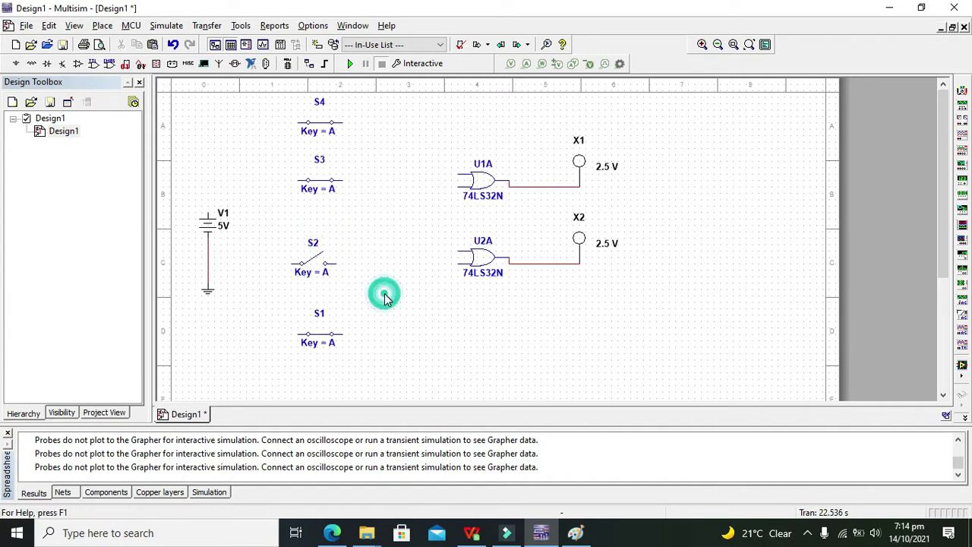
Move switches S3 and S4 down slightly so they line up vertically with S2.
{"action": "double_click", "coordinate": [319, 171]}
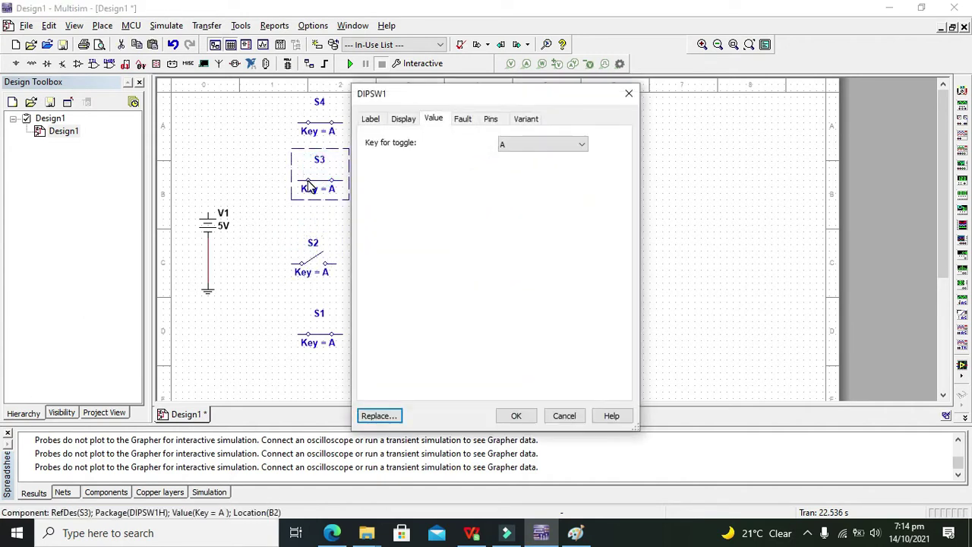
{"action": "left_click", "coordinate": [547, 417]}
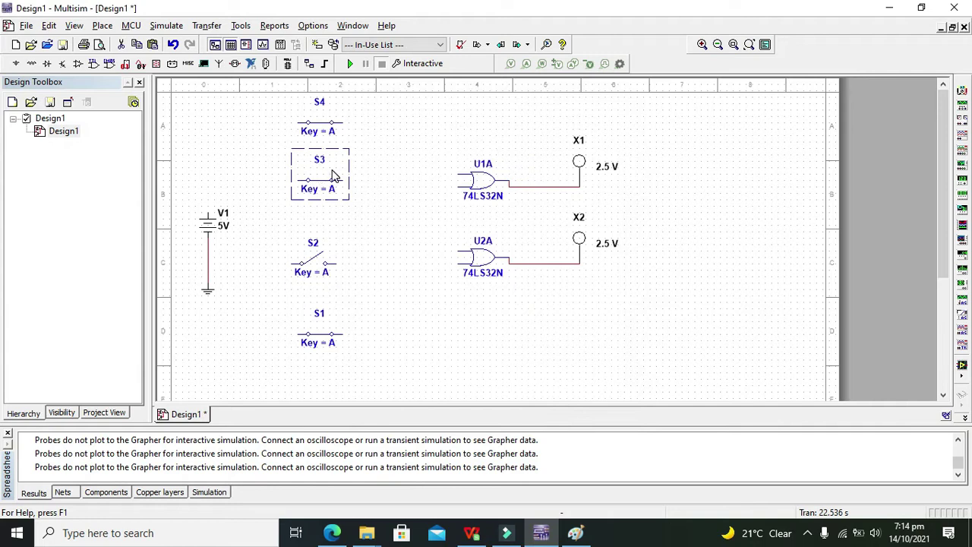
{"action": "left_click_drag", "start_coordinate": [334, 175], "coordinate": [328, 193]}
{"action": "left_click", "coordinate": [372, 186]}
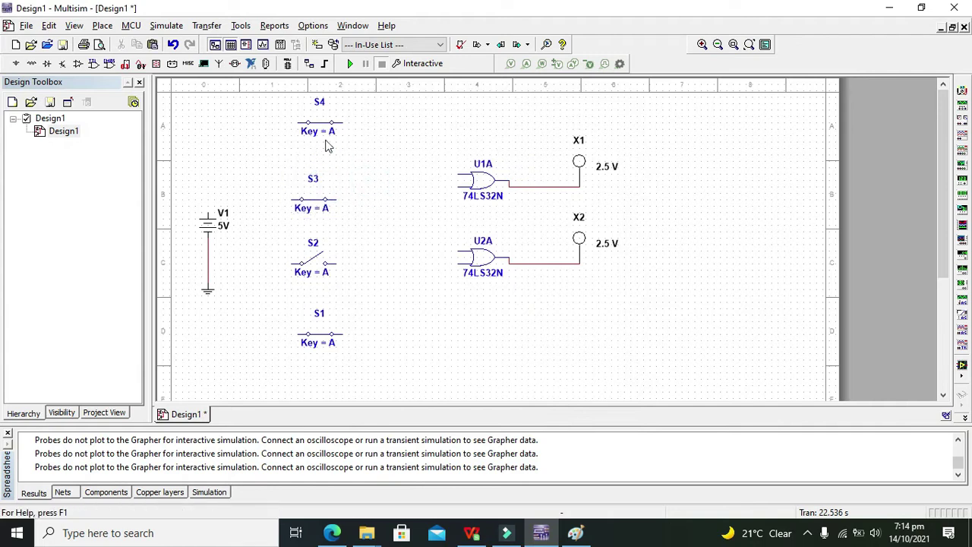
{"action": "left_click_drag", "start_coordinate": [323, 117], "coordinate": [317, 131]}
{"action": "left_click", "coordinate": [370, 151]}
Align switch S1 vertically under the other three switches and leave it closed.
{"action": "left_click", "coordinate": [317, 329]}
{"action": "left_click", "coordinate": [340, 333]}
{"action": "key", "text": "Escape"}
{"action": "left_click_drag", "start_coordinate": [282, 297], "coordinate": [380, 384]}
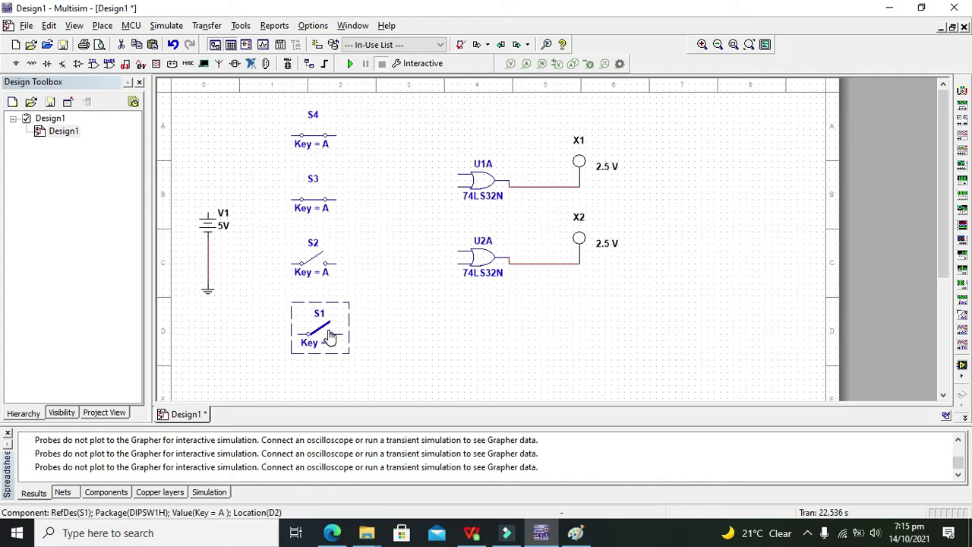
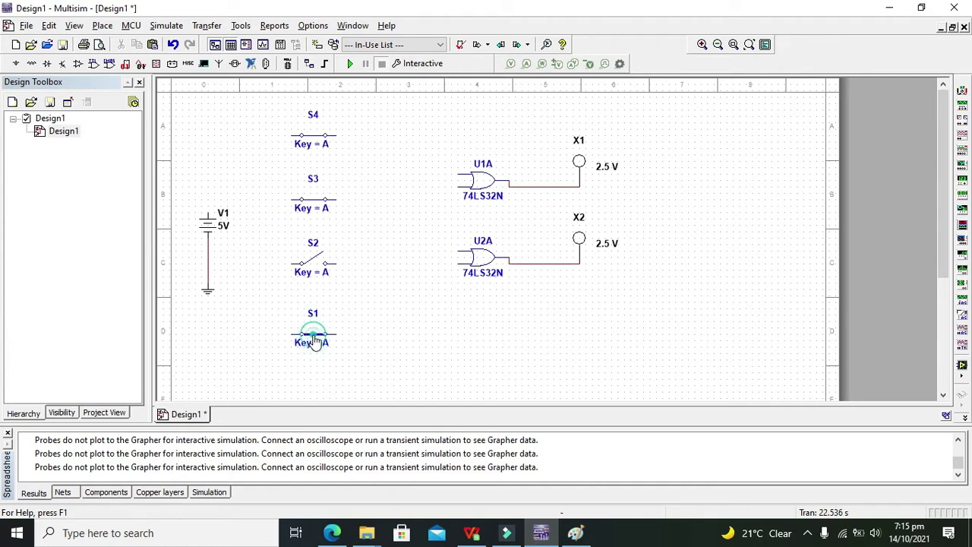
{"action": "left_click", "coordinate": [312, 334]}
{"action": "double_click", "coordinate": [315, 343]}
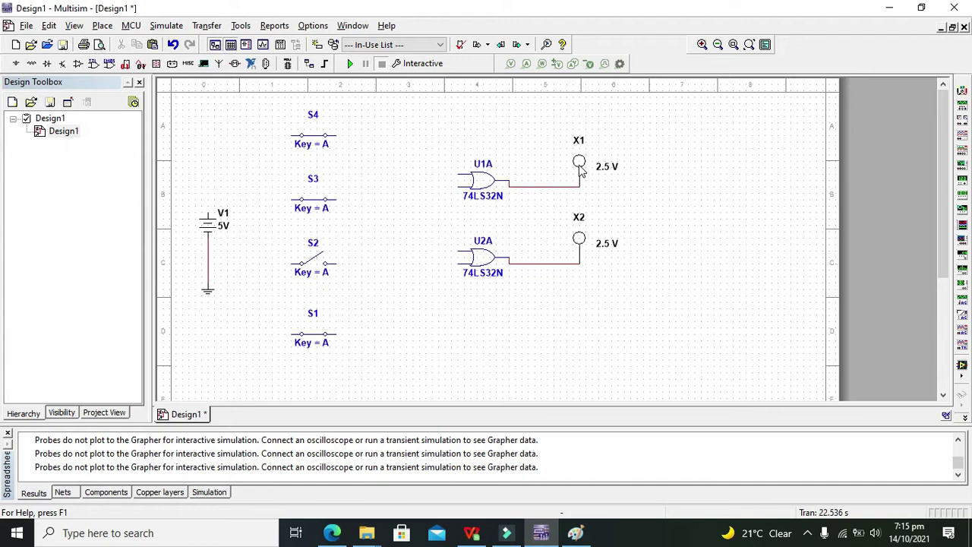
Wire the upper inputs of OR gates U1A and U2A together and connect switch S4's output to them.
{"action": "left_click", "coordinate": [458, 173]}
{"action": "left_click", "coordinate": [459, 250]}
{"action": "left_click", "coordinate": [335, 135]}
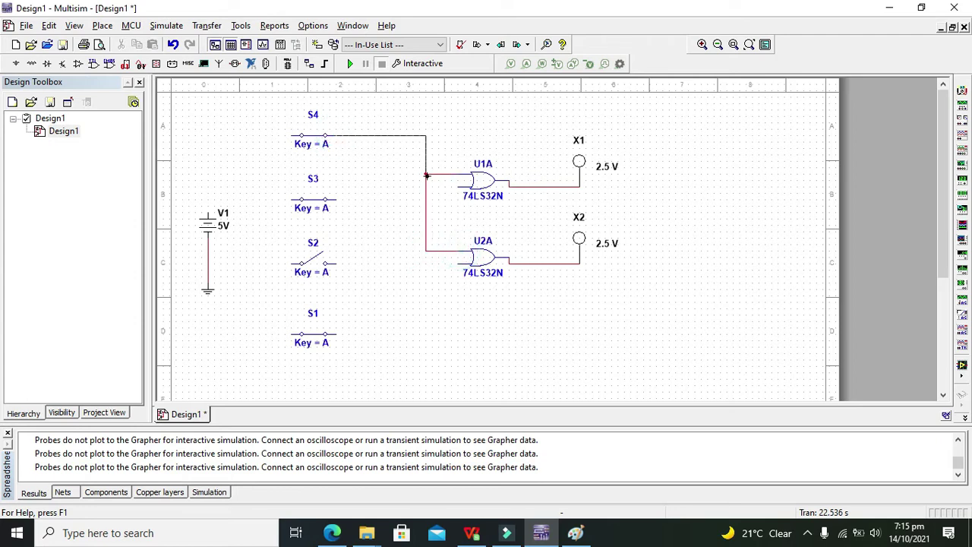
{"action": "left_click", "coordinate": [426, 175]}
Wire U1A's lower input to switch S3 and U2A's lower input to switch S2.
{"action": "left_click", "coordinate": [458, 187]}
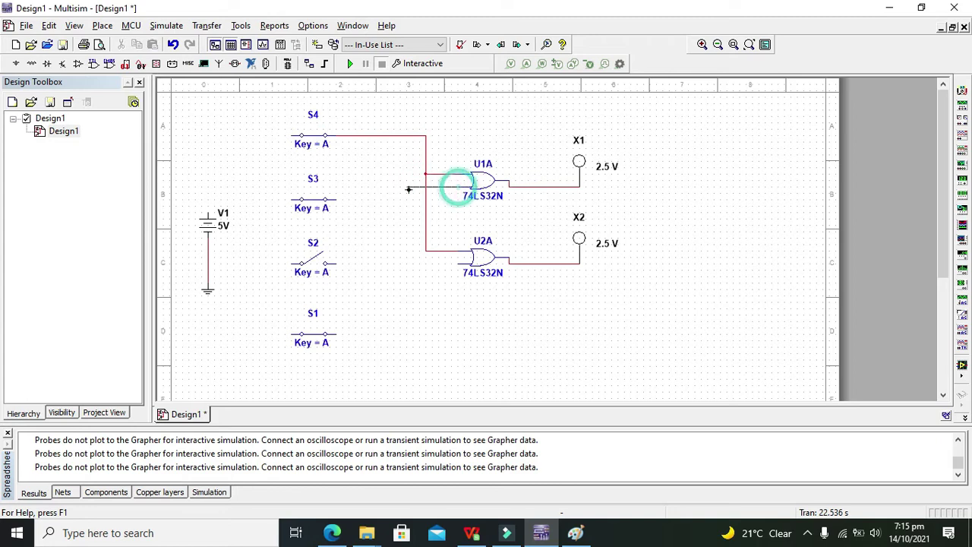
{"action": "left_click", "coordinate": [334, 199]}
{"action": "left_click", "coordinate": [457, 264]}
{"action": "left_click", "coordinate": [335, 263]}
Join the input sides of switches S2, S3 and S4 and connect them to the positive terminal of V1.
{"action": "left_click", "coordinate": [290, 263]}
{"action": "left_click", "coordinate": [289, 135]}
{"action": "left_click", "coordinate": [290, 198]}
{"action": "left_click", "coordinate": [271, 199]}
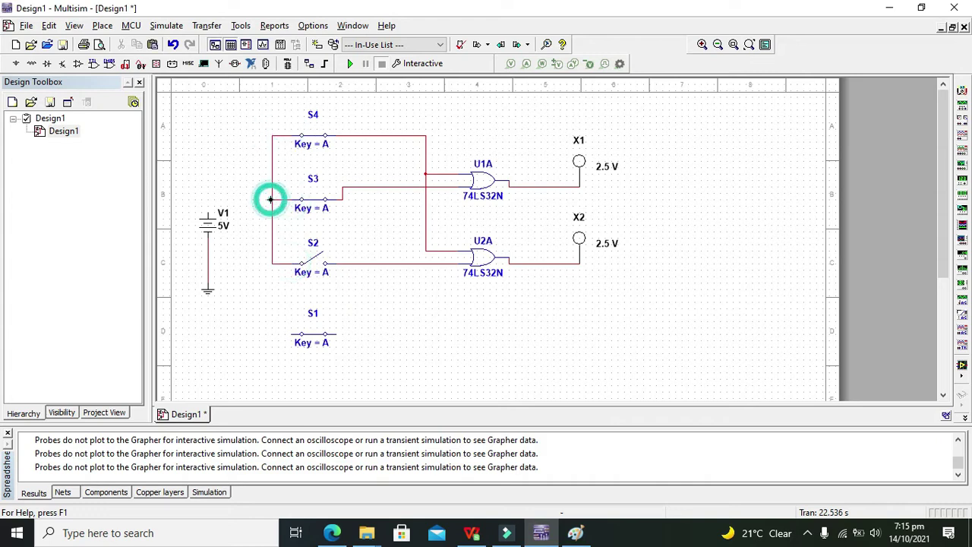
{"action": "left_click", "coordinate": [207, 214]}
{"action": "left_click", "coordinate": [271, 167]}
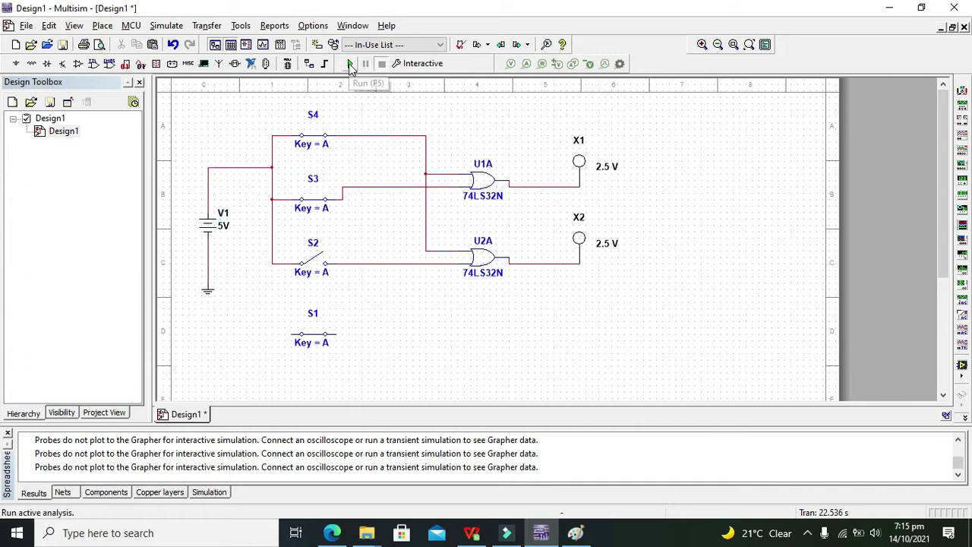
Try running the simulation, dismiss the error, and open switches S3 and S4.
{"action": "left_click", "coordinate": [349, 65]}
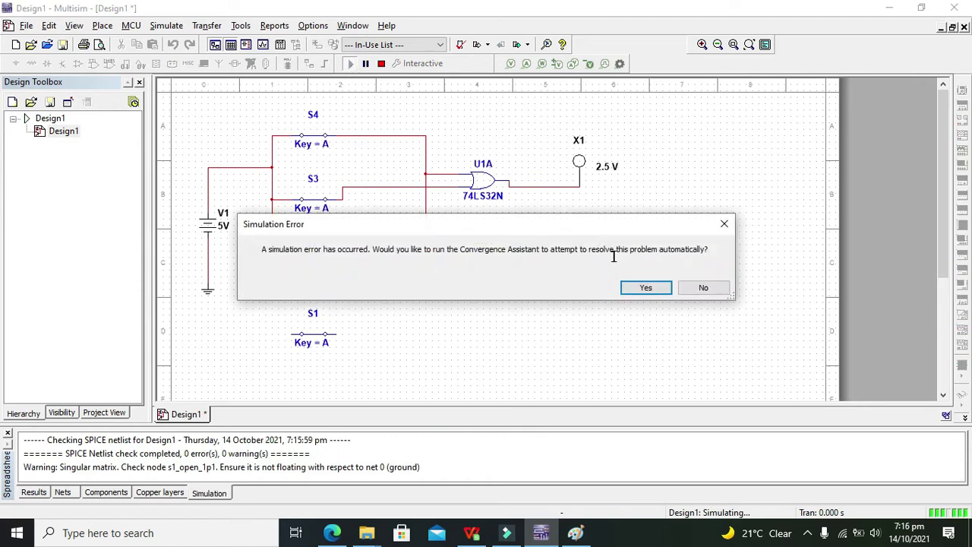
{"action": "left_click", "coordinate": [725, 223]}
{"action": "left_click", "coordinate": [314, 199]}
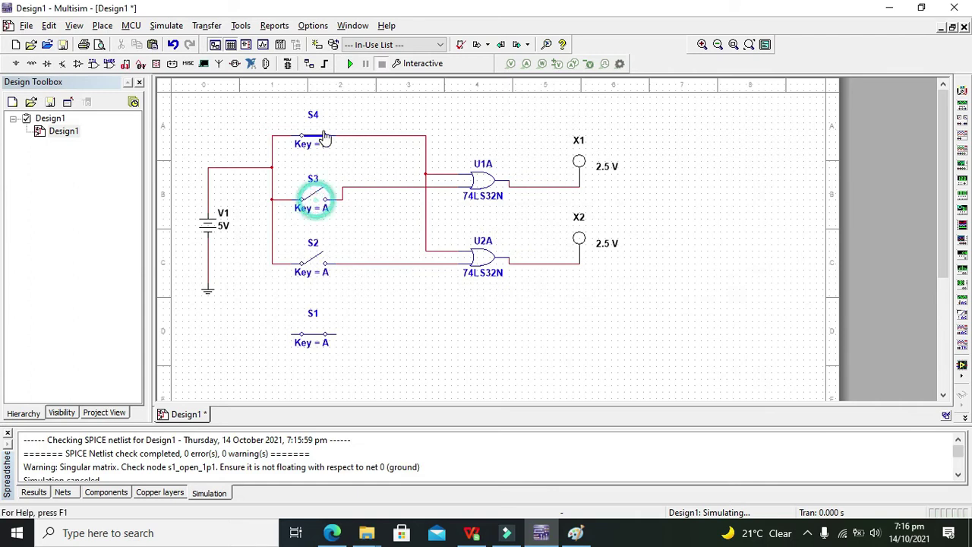
{"action": "left_click", "coordinate": [364, 103]}
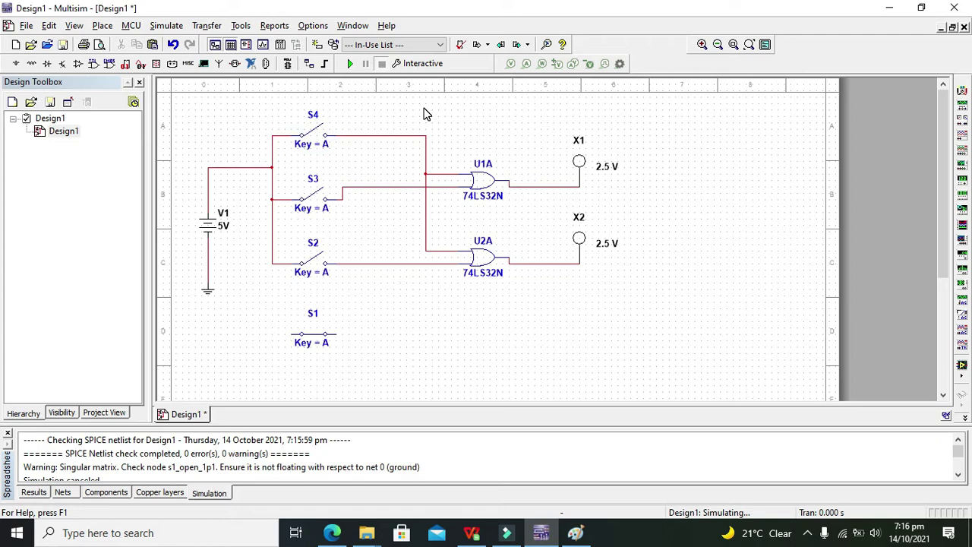
Rerun the simulation, try to resolve the error with the Convergence Assistant, and cancel the assistant.
{"action": "left_click", "coordinate": [351, 66]}
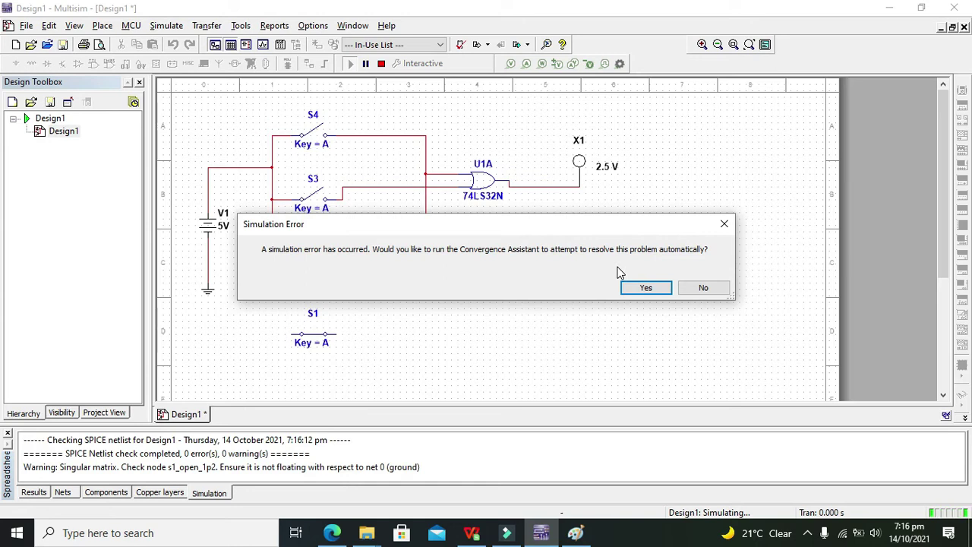
{"action": "left_click", "coordinate": [590, 225]}
{"action": "left_click_drag", "start_coordinate": [593, 233], "coordinate": [564, 321]}
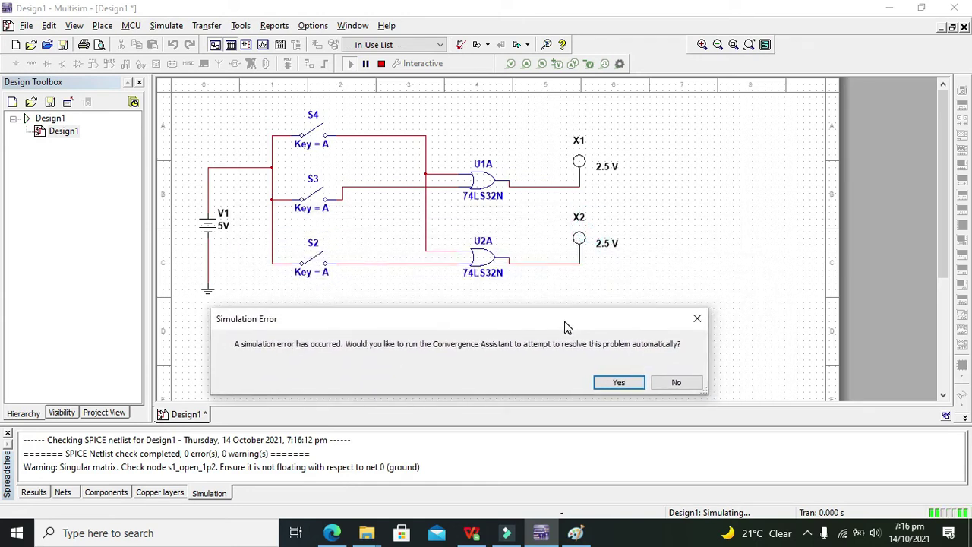
{"action": "left_click", "coordinate": [618, 383]}
{"action": "left_click_drag", "start_coordinate": [450, 123], "coordinate": [750, 103]}
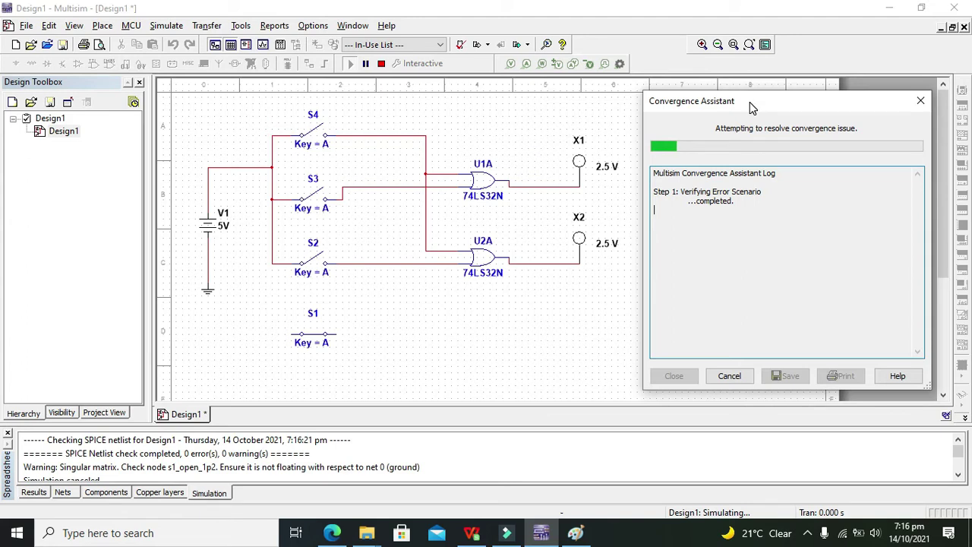
{"action": "left_click_drag", "start_coordinate": [749, 102], "coordinate": [751, 123]}
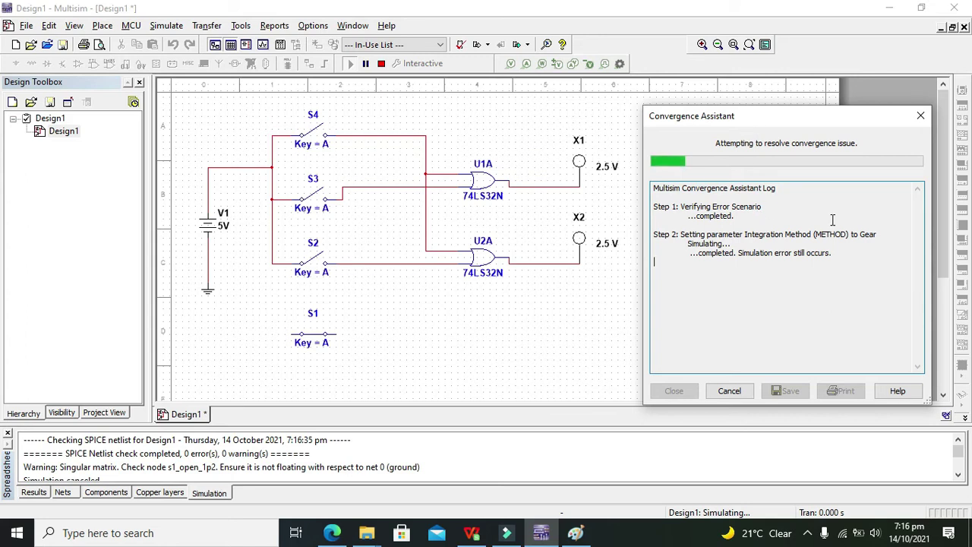
{"action": "left_click", "coordinate": [729, 395]}
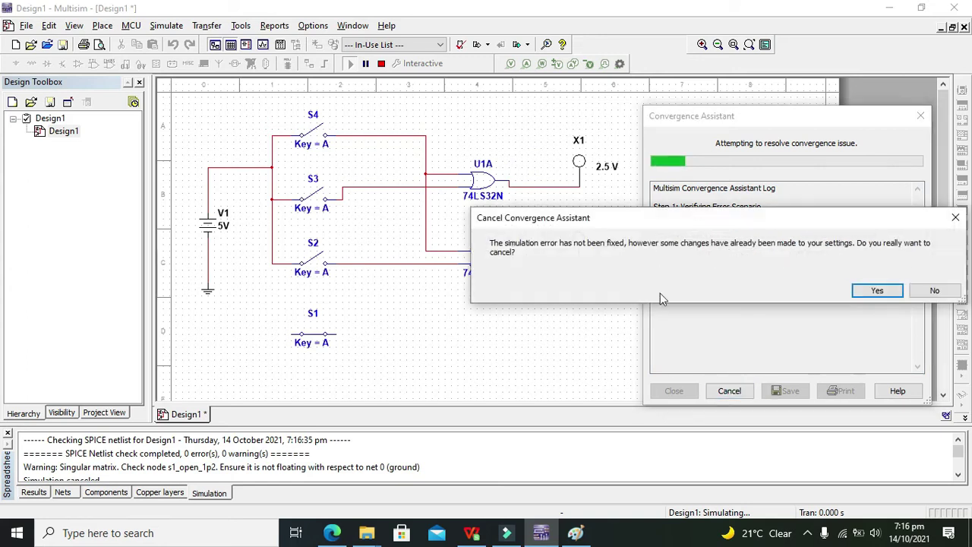
{"action": "left_click", "coordinate": [900, 293]}
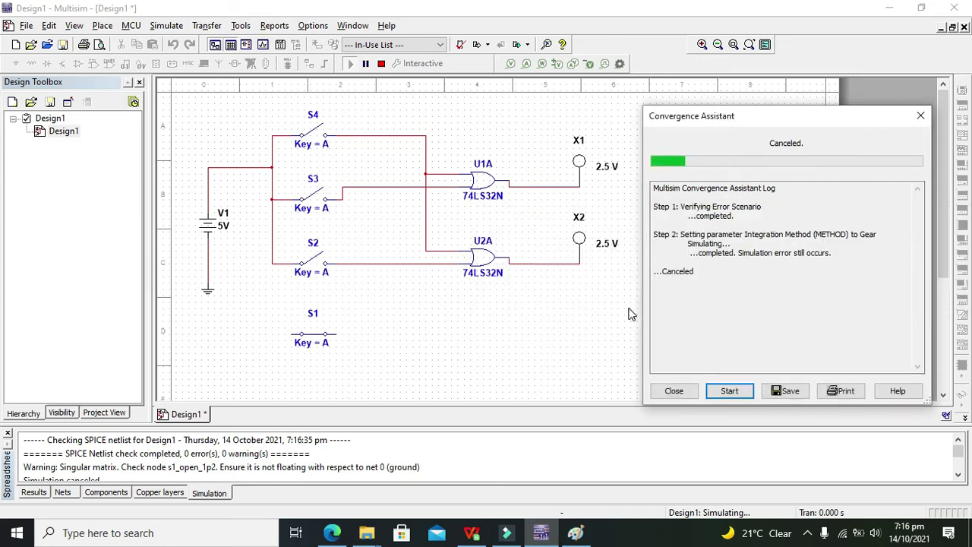
{"action": "left_click", "coordinate": [919, 117]}
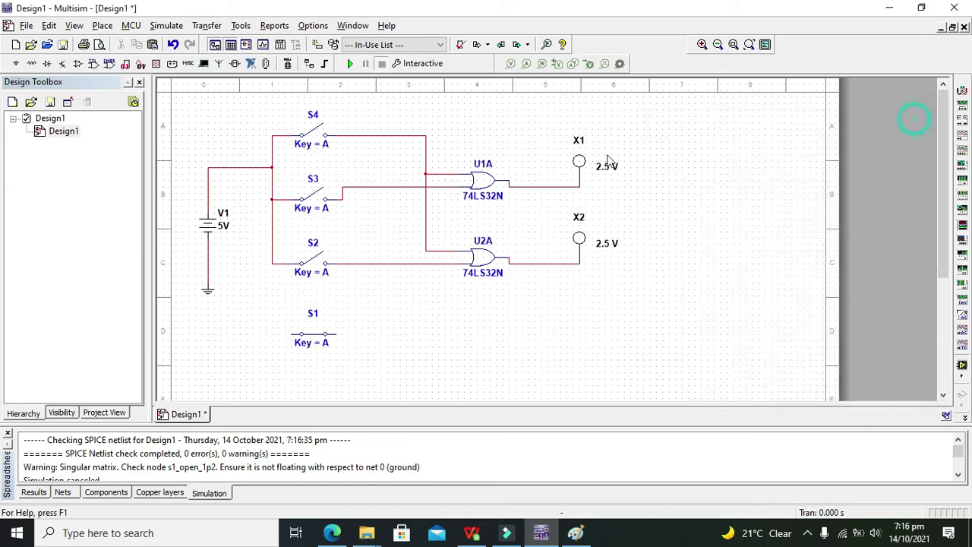
Wire switch S1's input side to the line between V1's negative terminal and ground.
{"action": "left_click", "coordinate": [291, 335]}
{"action": "left_click", "coordinate": [276, 266]}
{"action": "left_click_drag", "start_coordinate": [272, 303], "coordinate": [253, 304]}
{"action": "left_click_drag", "start_coordinate": [253, 262], "coordinate": [207, 258]}
Run the simulation and toggle switch S1 repeatedly to check its effect on the probes, leaving it open.
{"action": "left_click", "coordinate": [350, 64]}
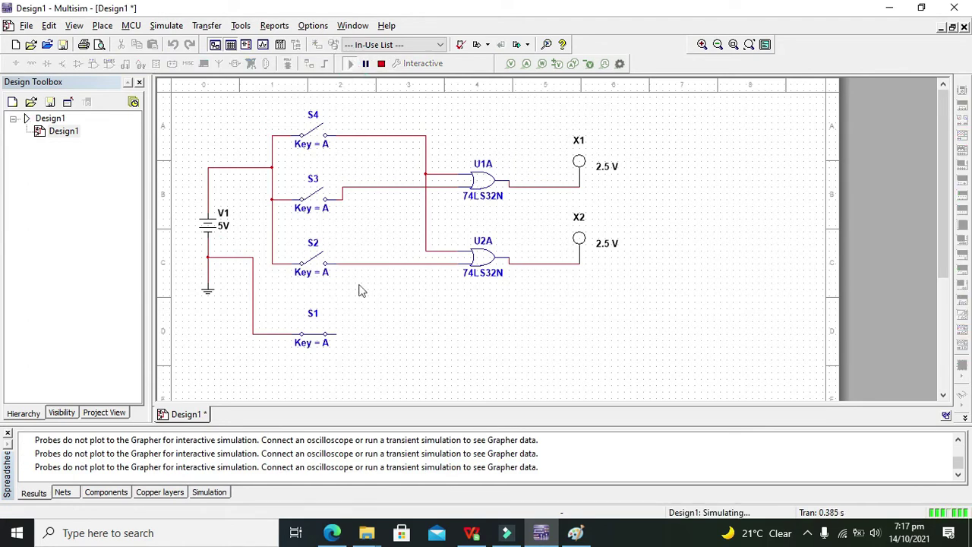
{"action": "left_click", "coordinate": [315, 341]}
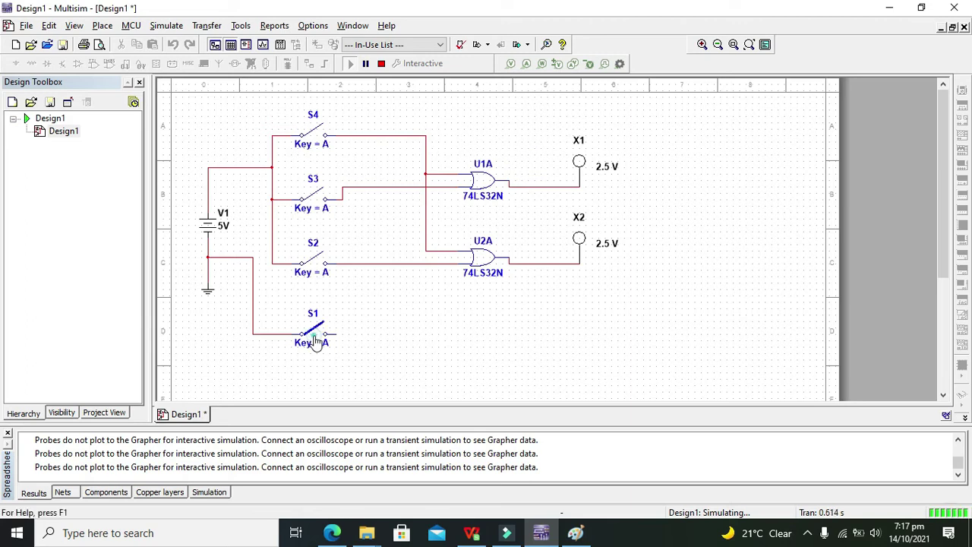
{"action": "left_click", "coordinate": [313, 341]}
{"action": "left_click", "coordinate": [311, 341]}
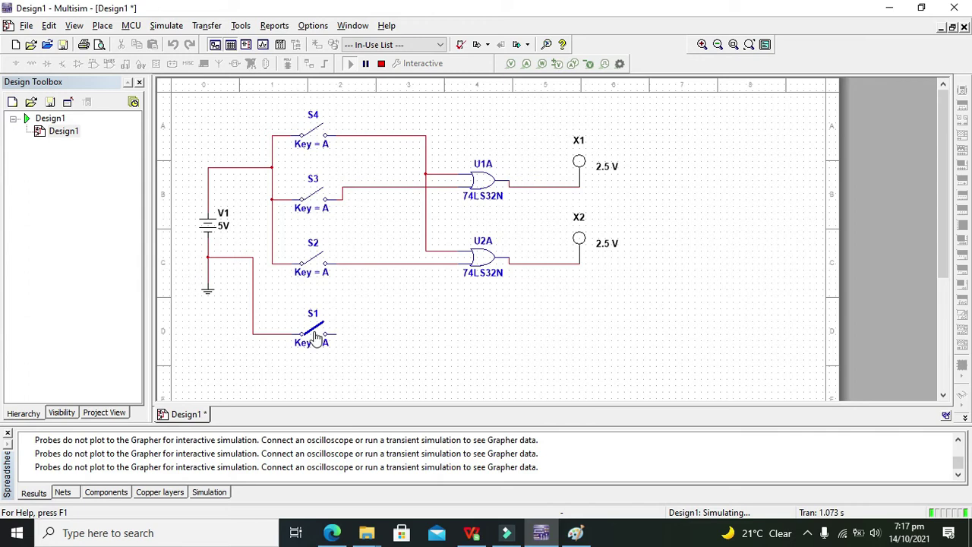
{"action": "left_click", "coordinate": [315, 338]}
{"action": "left_click", "coordinate": [315, 338]}
{"action": "left_click", "coordinate": [321, 337]}
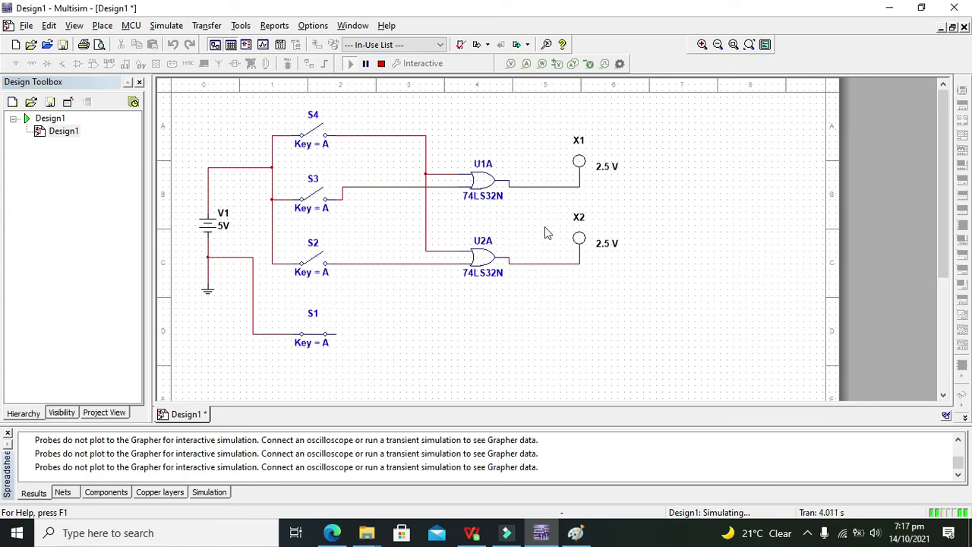
{"action": "left_click", "coordinate": [315, 332]}
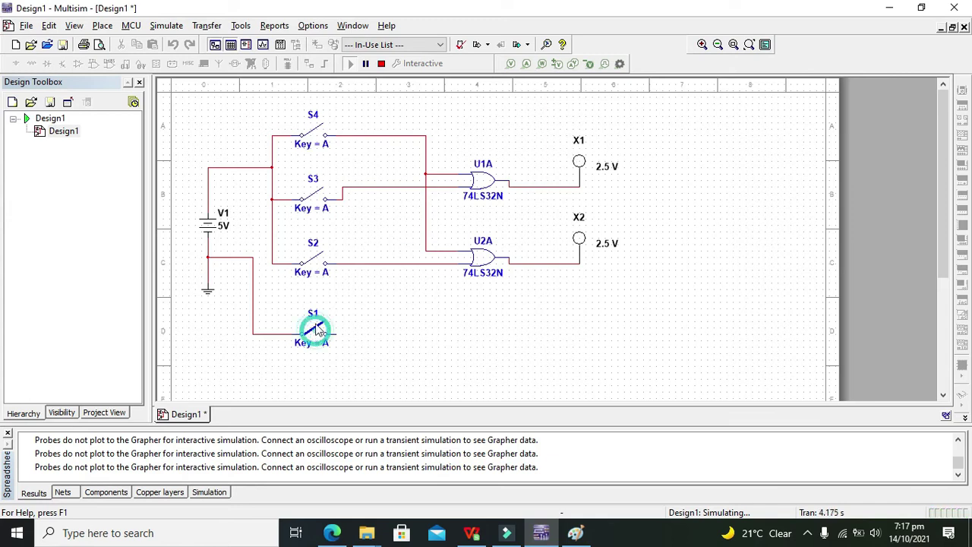
Close and reopen switch S2, and do the same with S3, to test how probes X1 and X2 respond.
{"action": "left_click", "coordinate": [315, 263]}
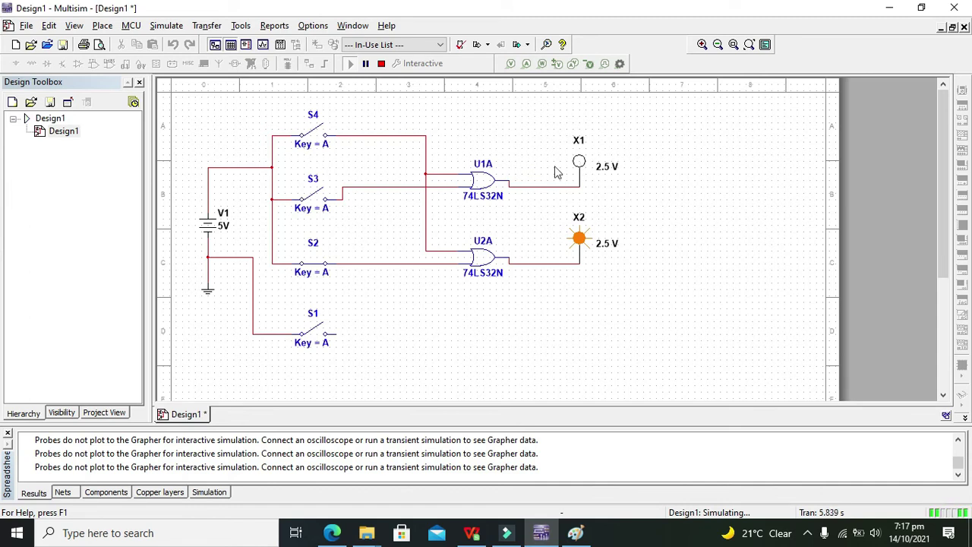
{"action": "left_click", "coordinate": [319, 265]}
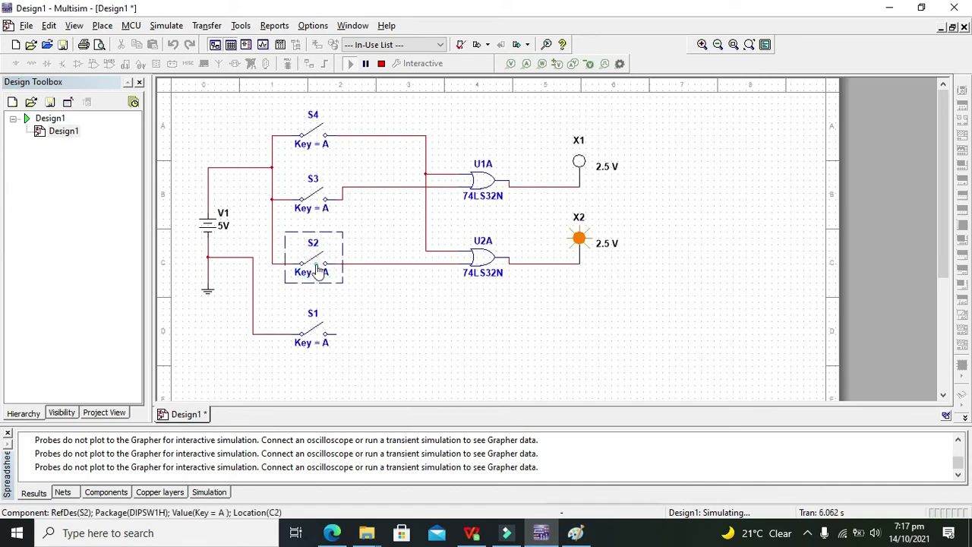
{"action": "left_click", "coordinate": [315, 199]}
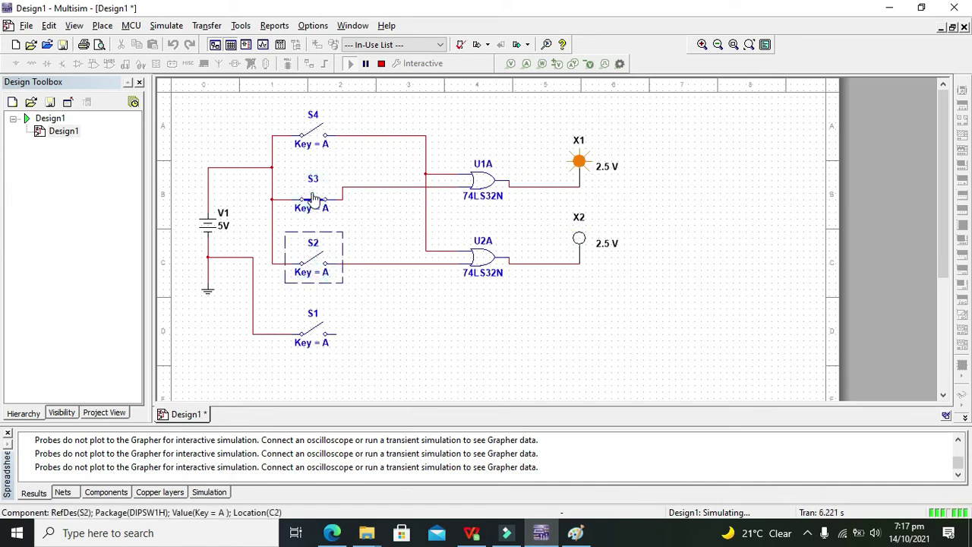
{"action": "left_click", "coordinate": [365, 384]}
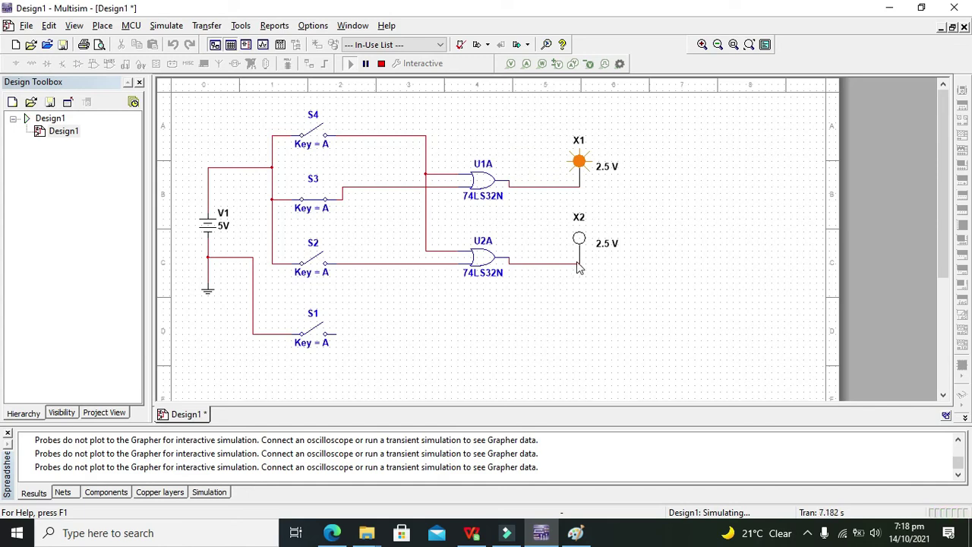
{"action": "left_click", "coordinate": [316, 208]}
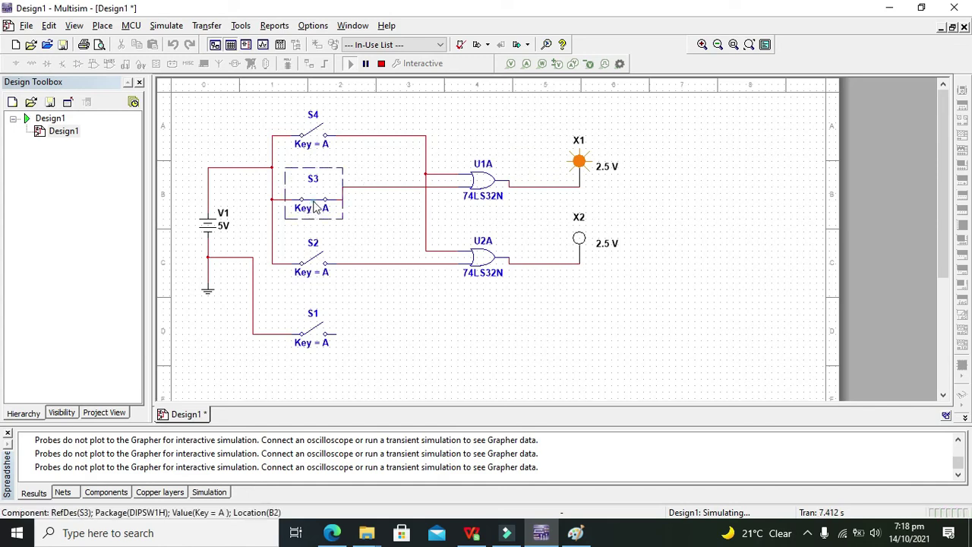
{"action": "left_click", "coordinate": [314, 205]}
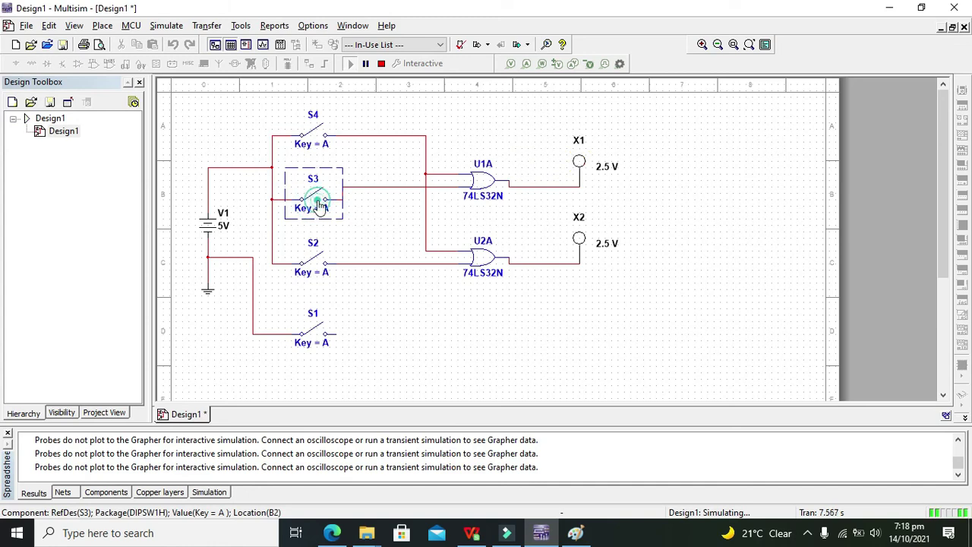
Close switch S4 while the simulation runs to test how probes X1 and X2 respond.
{"action": "left_click", "coordinate": [318, 137]}
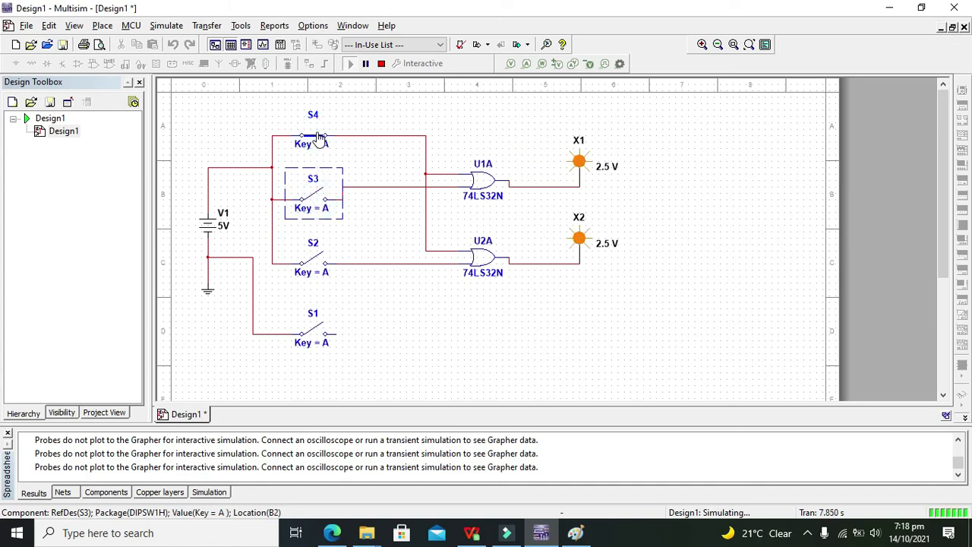
{"action": "left_click", "coordinate": [372, 120]}
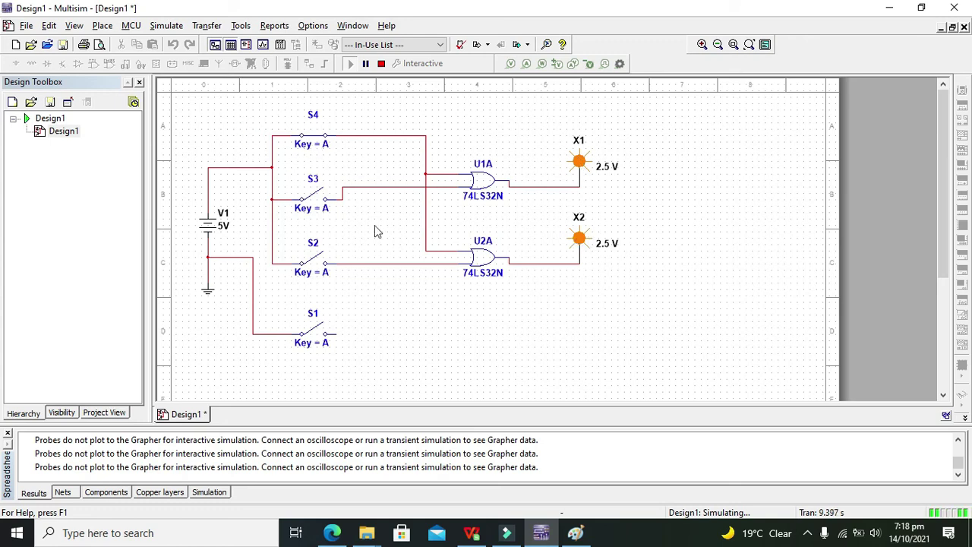
Close switch S1, reposition it just below and right of S2, and shift its ground wire's vertical segment away from the ground symbol.
{"action": "left_click_drag", "start_coordinate": [275, 311], "coordinate": [363, 374]}
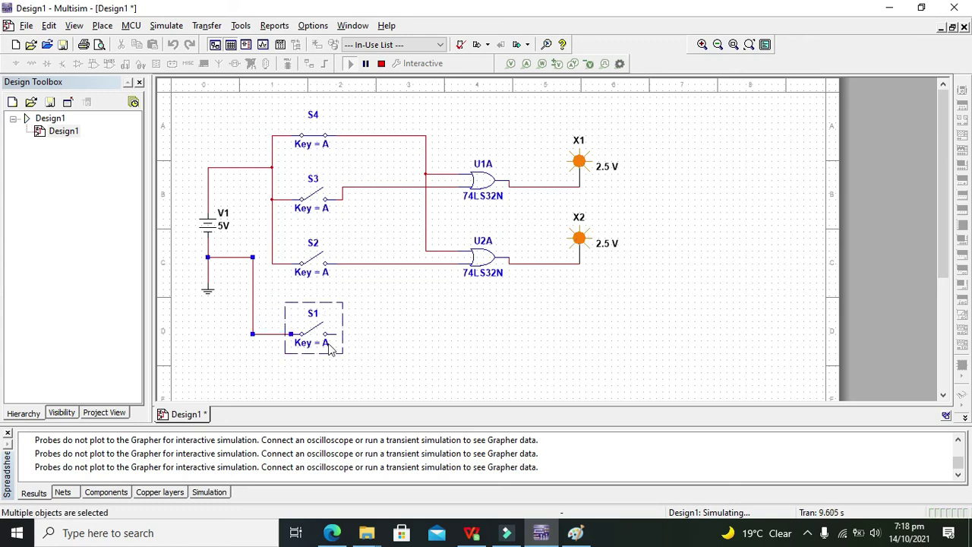
{"action": "left_click", "coordinate": [320, 342]}
{"action": "left_click_drag", "start_coordinate": [340, 325], "coordinate": [357, 314]}
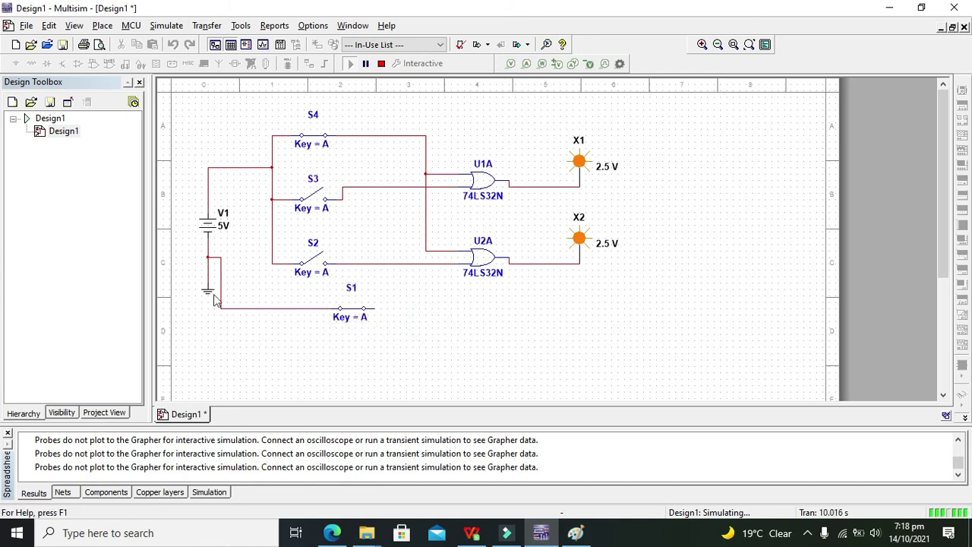
{"action": "left_click_drag", "start_coordinate": [220, 284], "coordinate": [264, 292]}
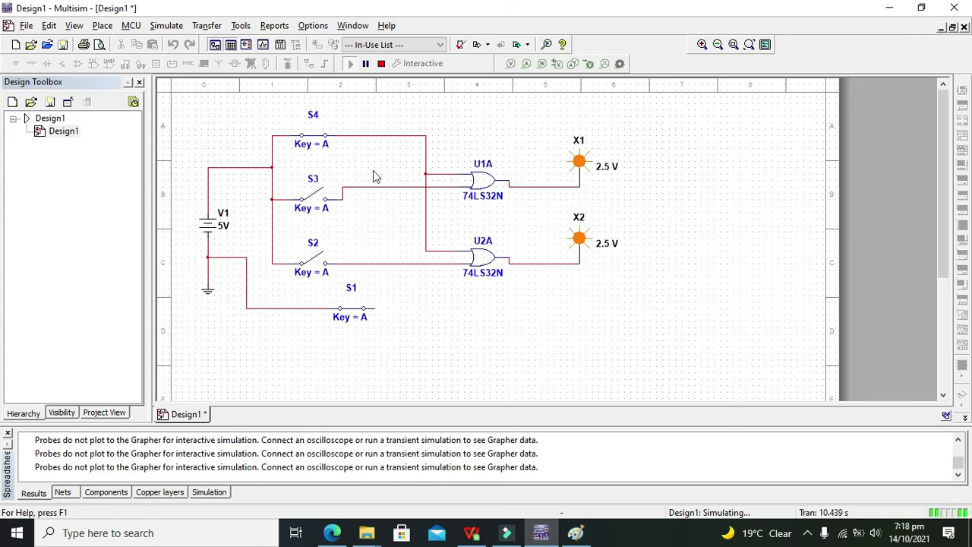
{"action": "left_click_drag", "start_coordinate": [946, 186], "coordinate": [944, 204]}
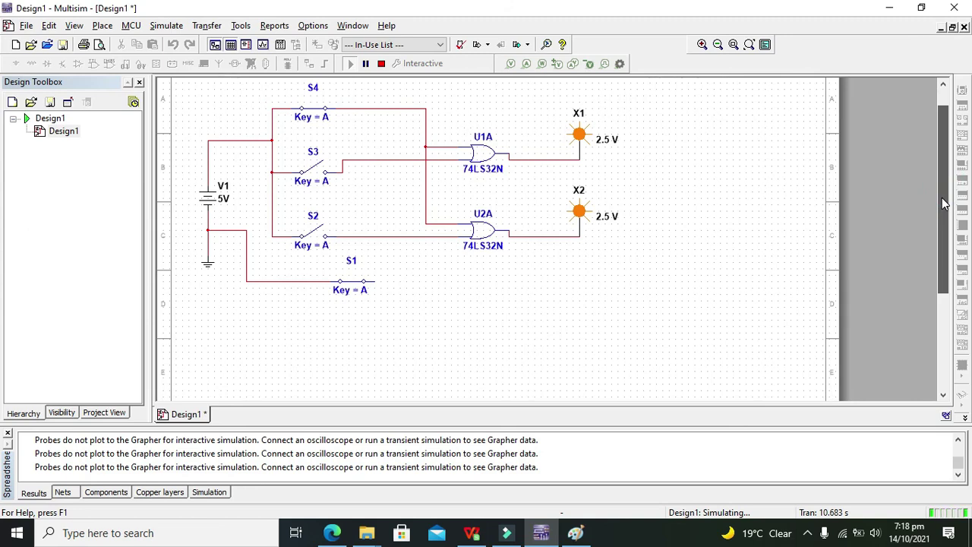